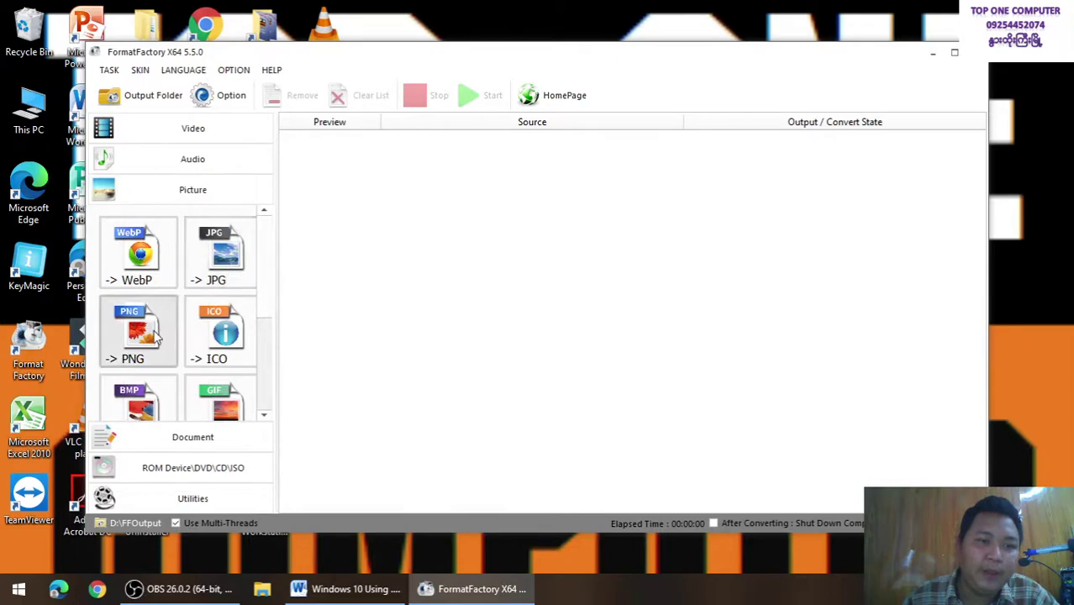
# Step: Switch to the Windows 10 Using document in Word and add the line "MS word file --- .docx" below the video file line
pyautogui.scroll(-1, 181, 369)
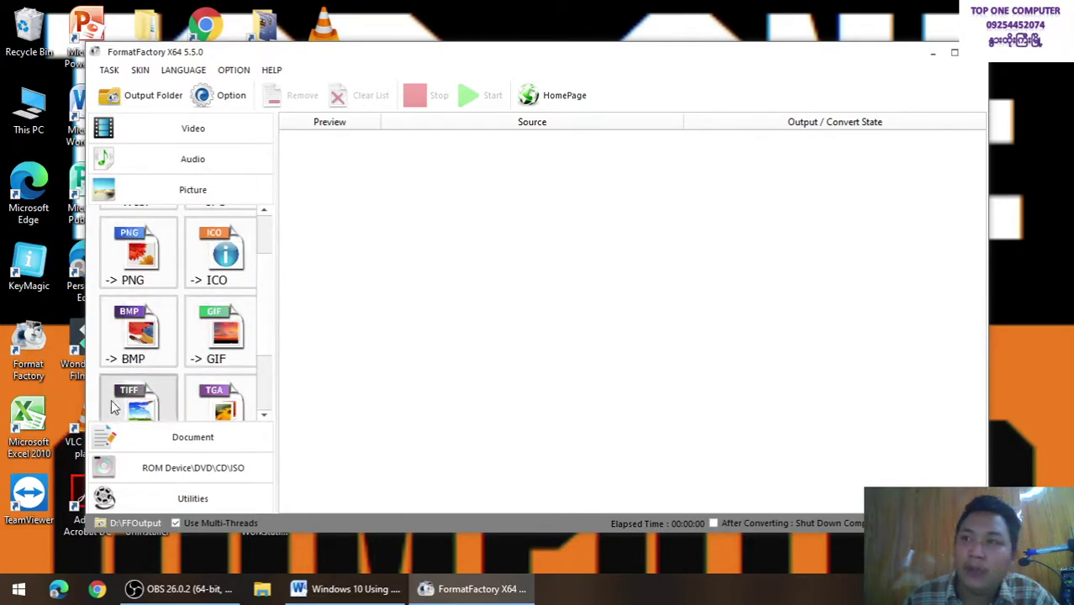
pyautogui.click(382, 591)
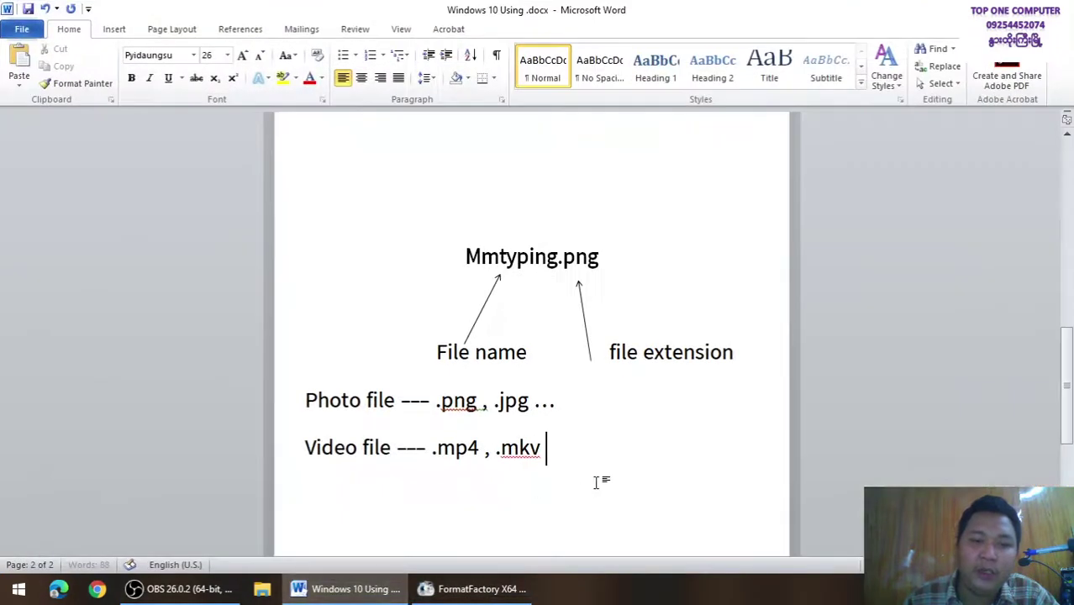
pyautogui.press('Return')
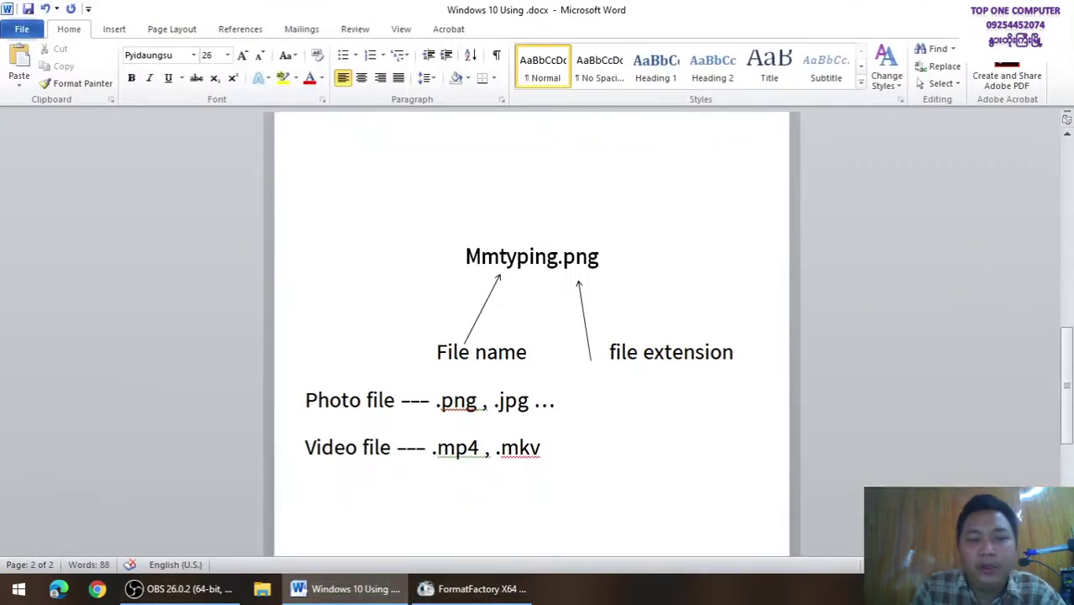
pyautogui.write('M')
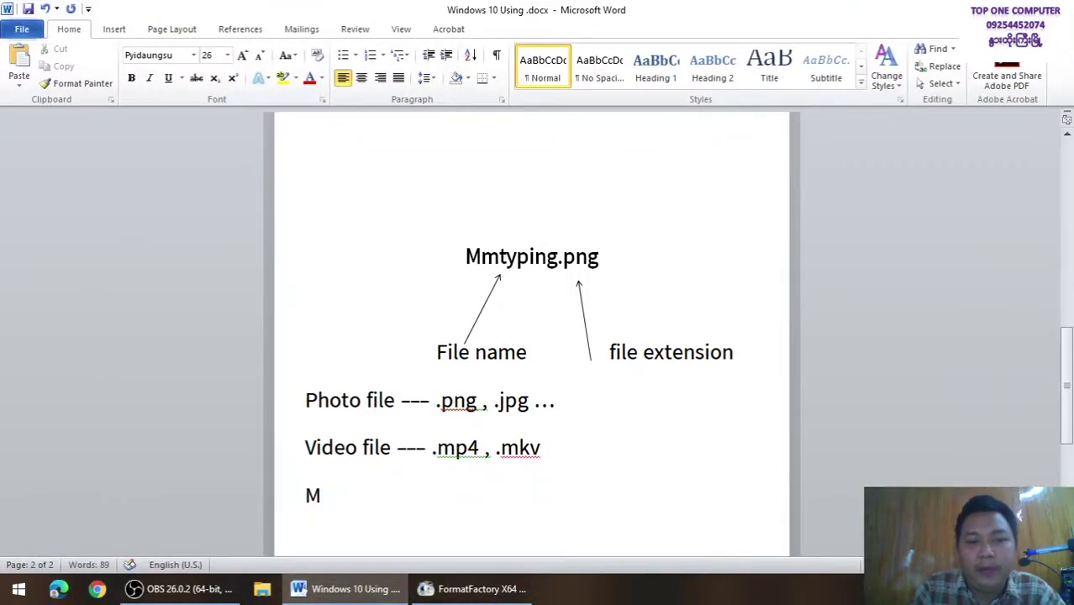
pyautogui.write('S word i')
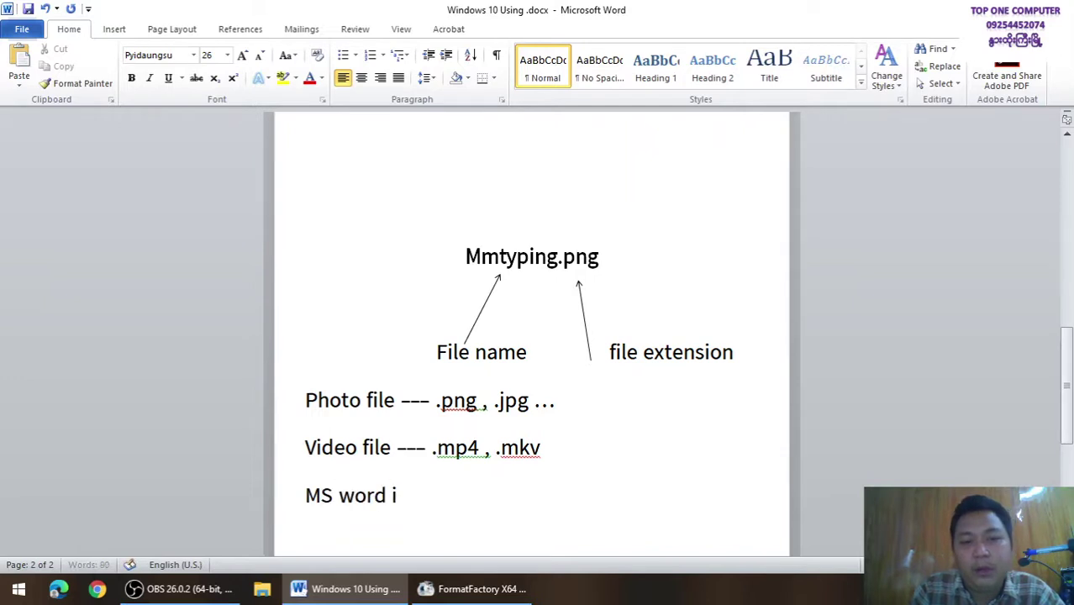
pyautogui.press('BackSpace')
pyautogui.write('file ')
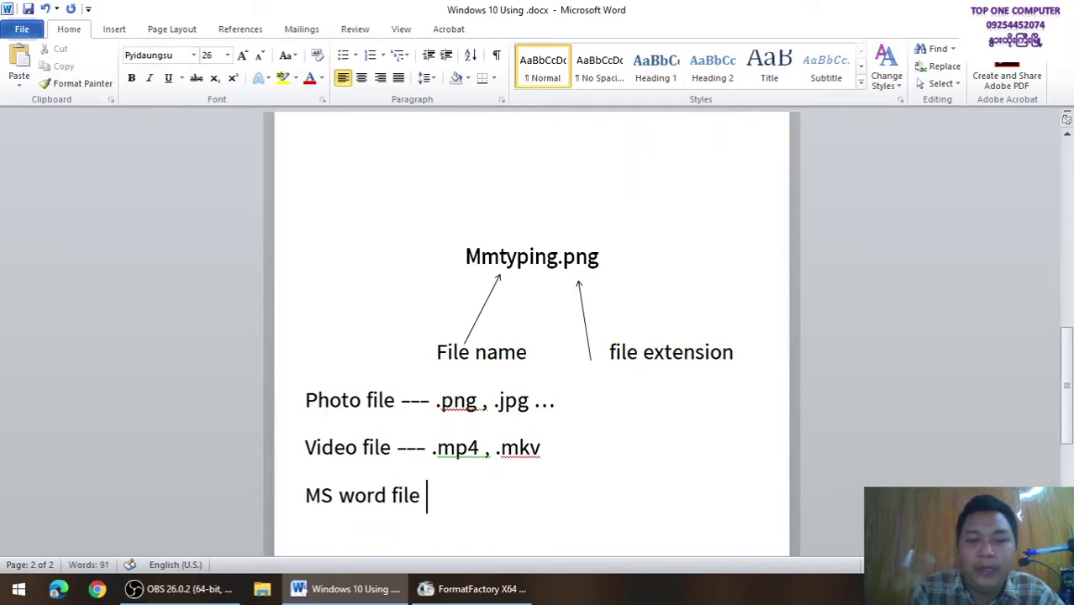
pyautogui.write('--- .d')
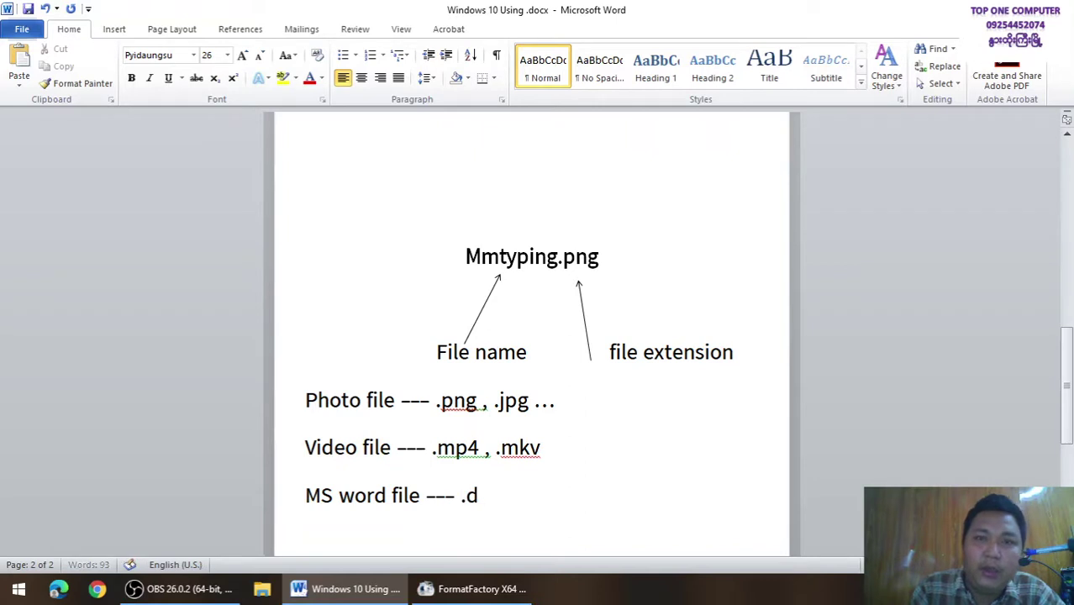
pyautogui.write('ocx')
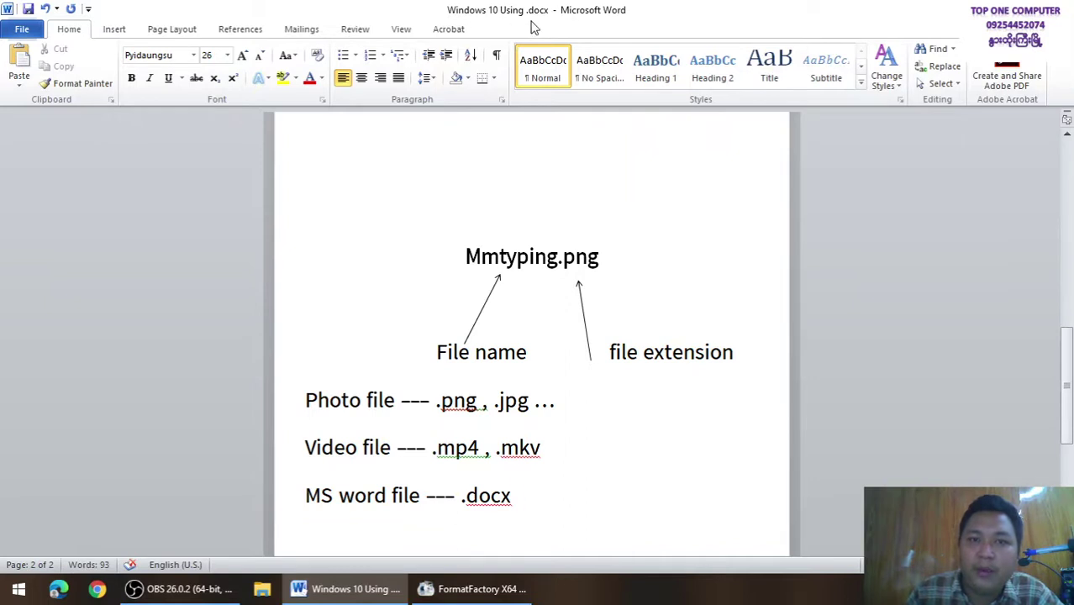
pyautogui.press('ctrl')
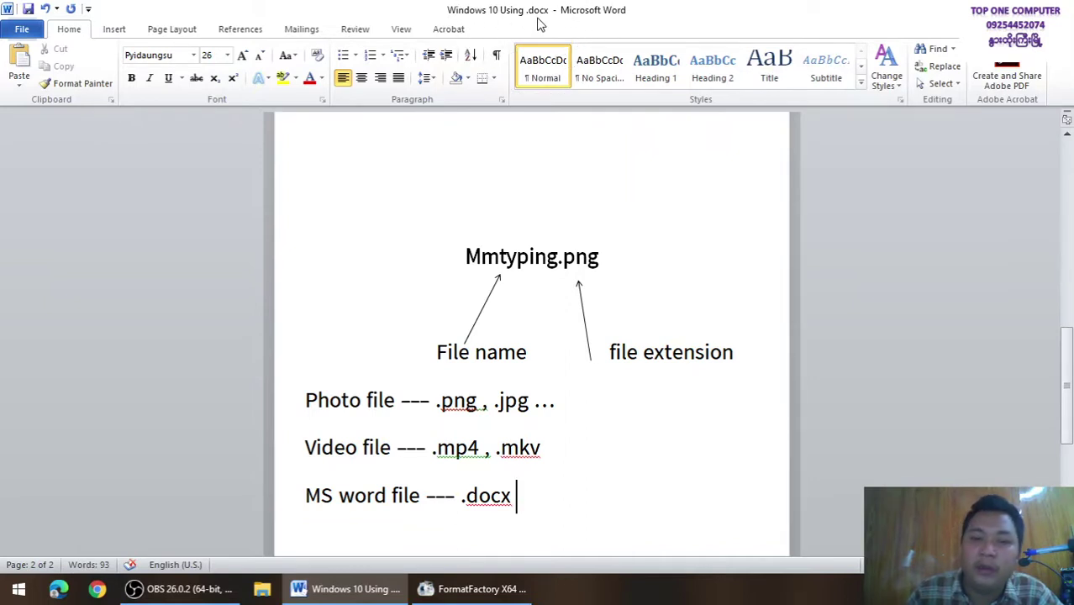
# Step: Add the line "MS excel file --- .xlsx" below the MS word file line
pyautogui.write('MS')
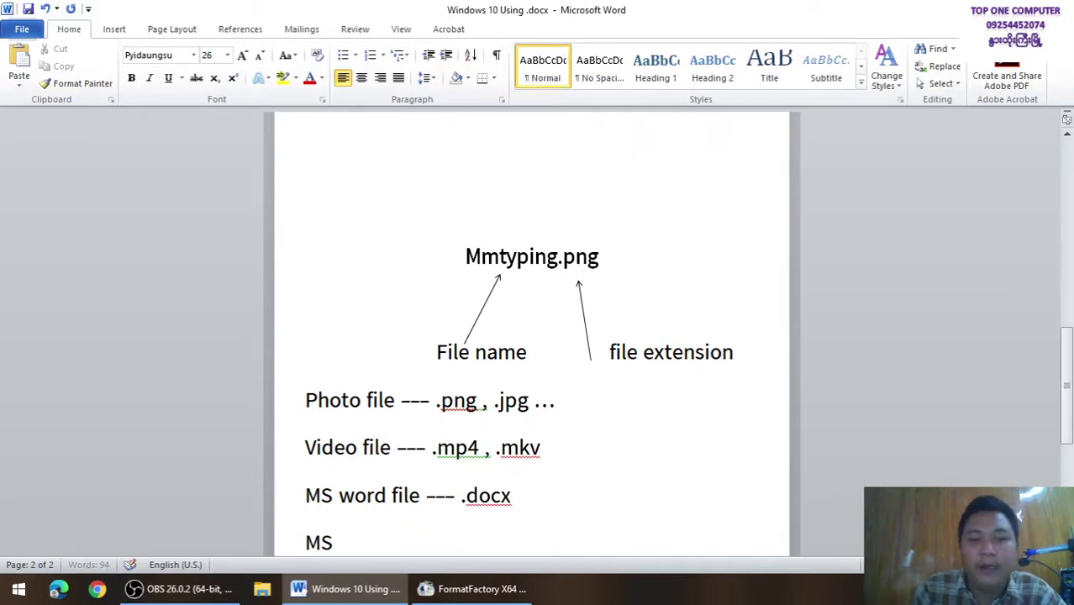
pyautogui.write(' excel')
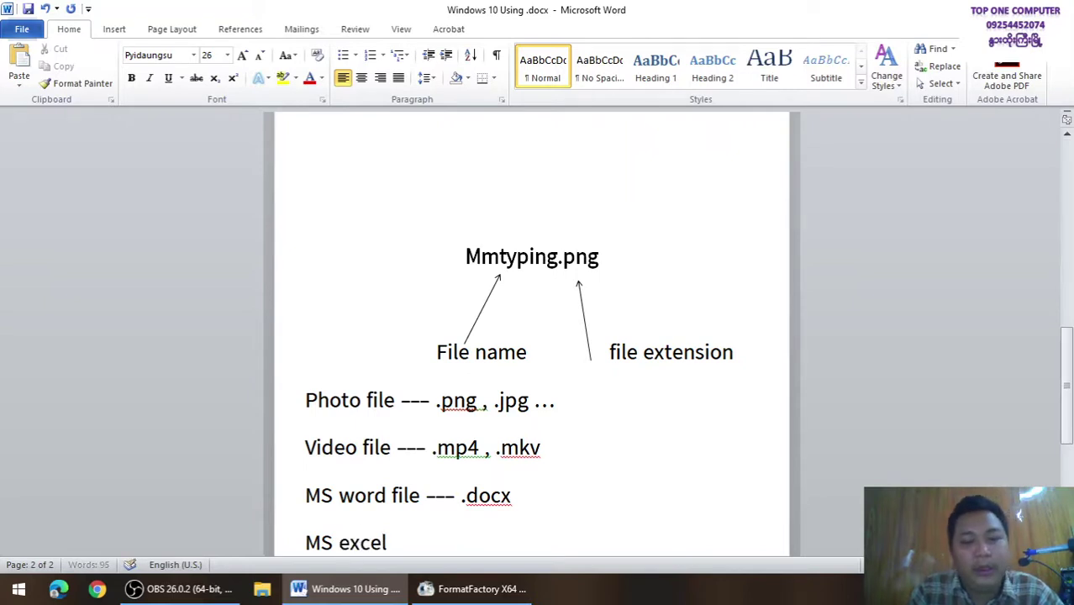
pyautogui.write(' file --')
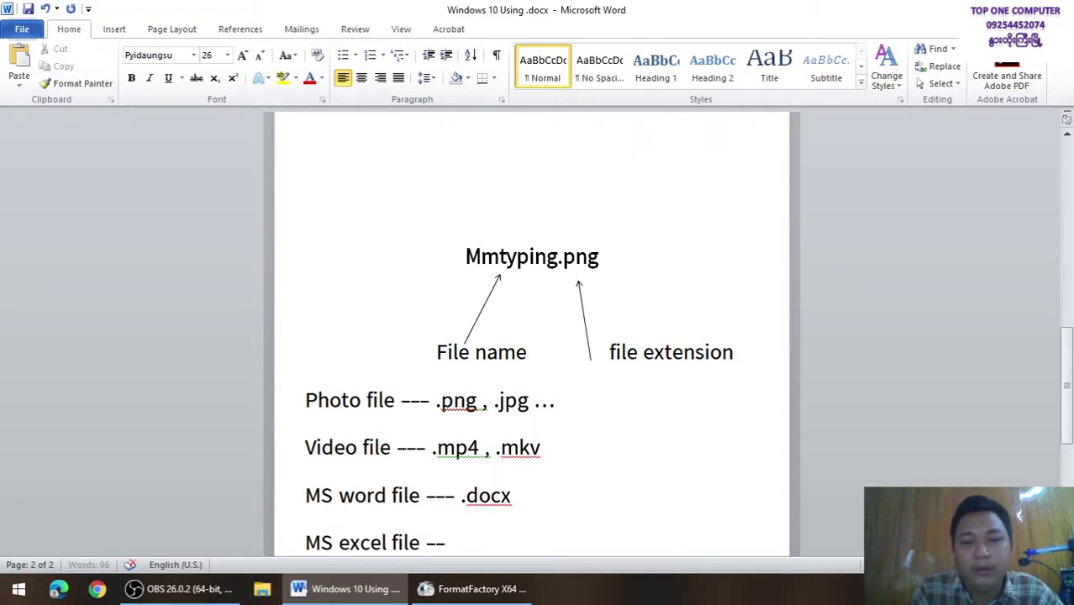
pyautogui.write('- .')
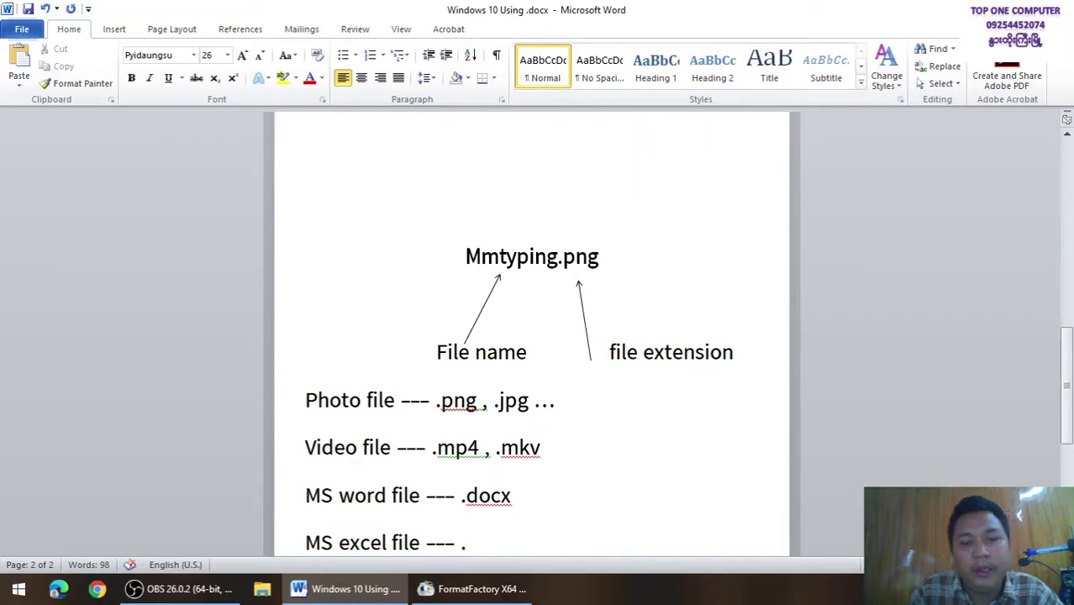
pyautogui.write('xlsx')
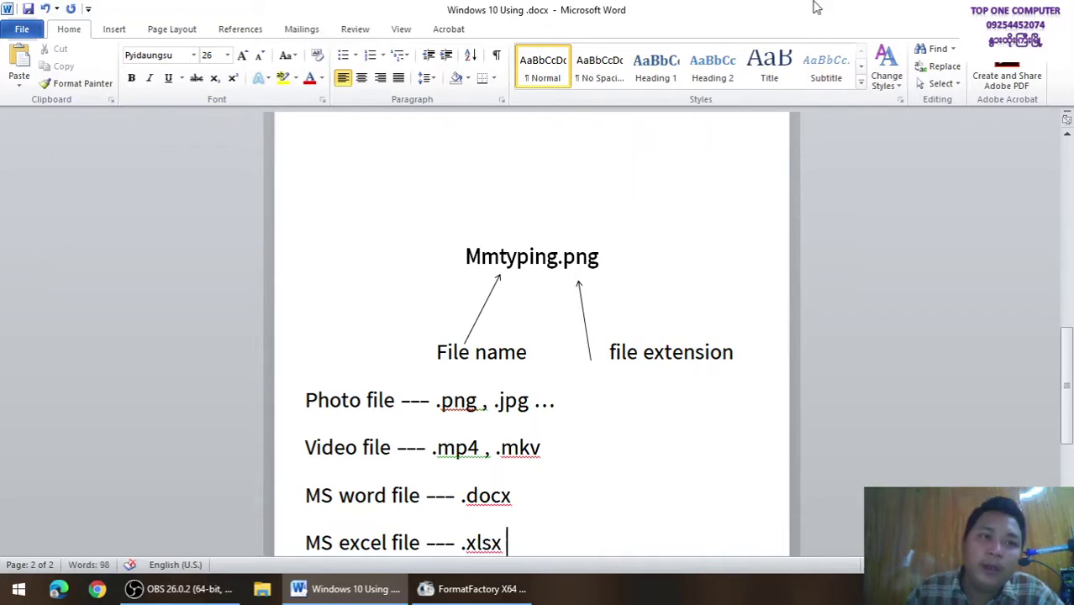
# Step: Minimise Word and FormatFactory, and open the MS EXcel Lessons folder inside Daily Lessons Computer Basic on drive D in File Explorer
pyautogui.click(1013, 10)
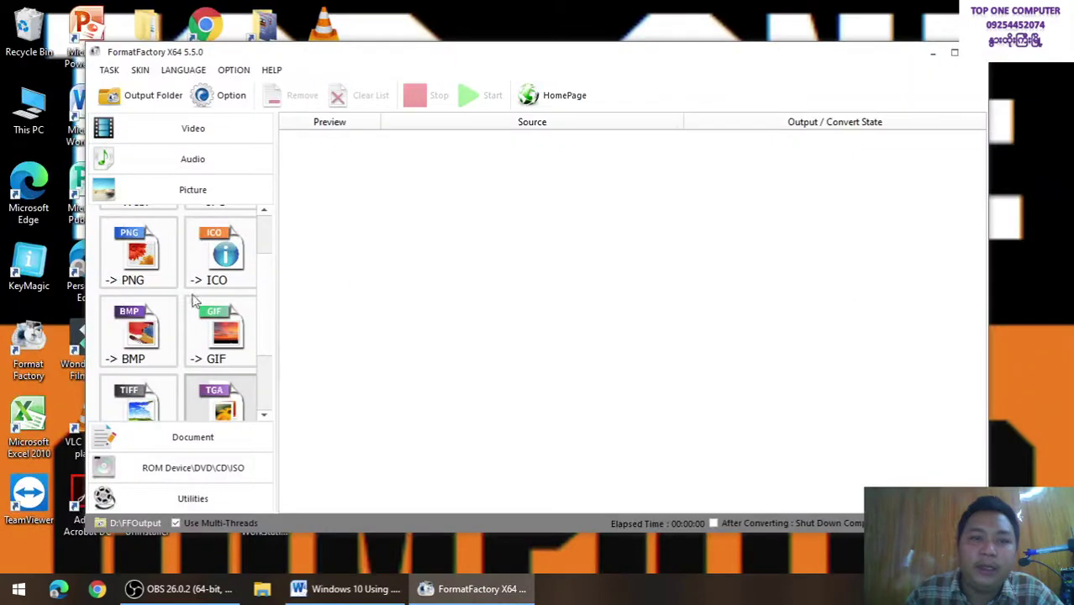
pyautogui.click(933, 53)
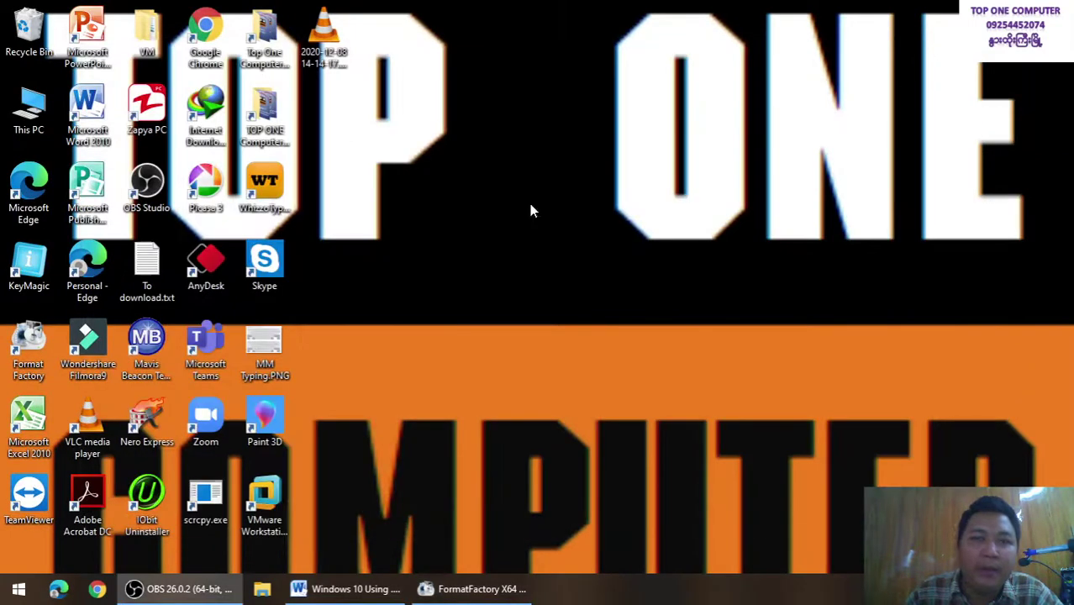
pyautogui.click(262, 589)
pyautogui.doubleClick(378, 222)
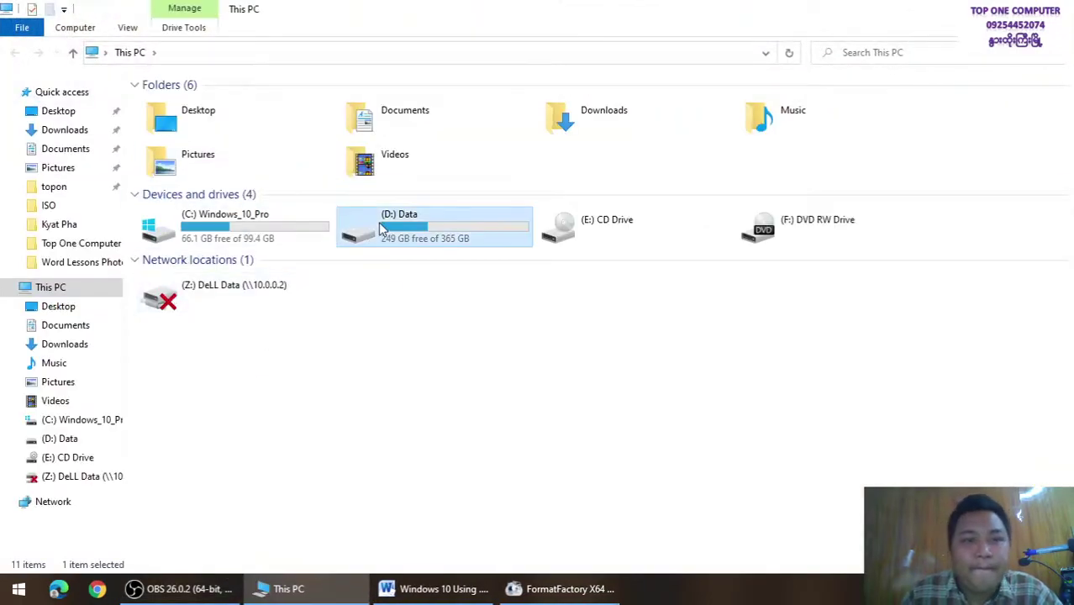
pyautogui.doubleClick(245, 108)
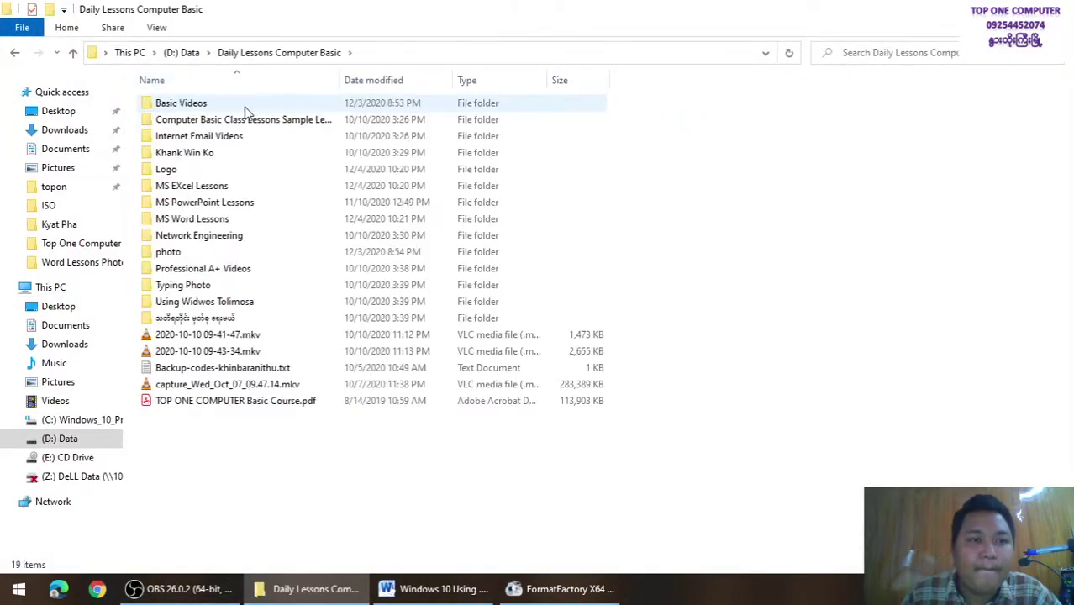
pyautogui.doubleClick(234, 187)
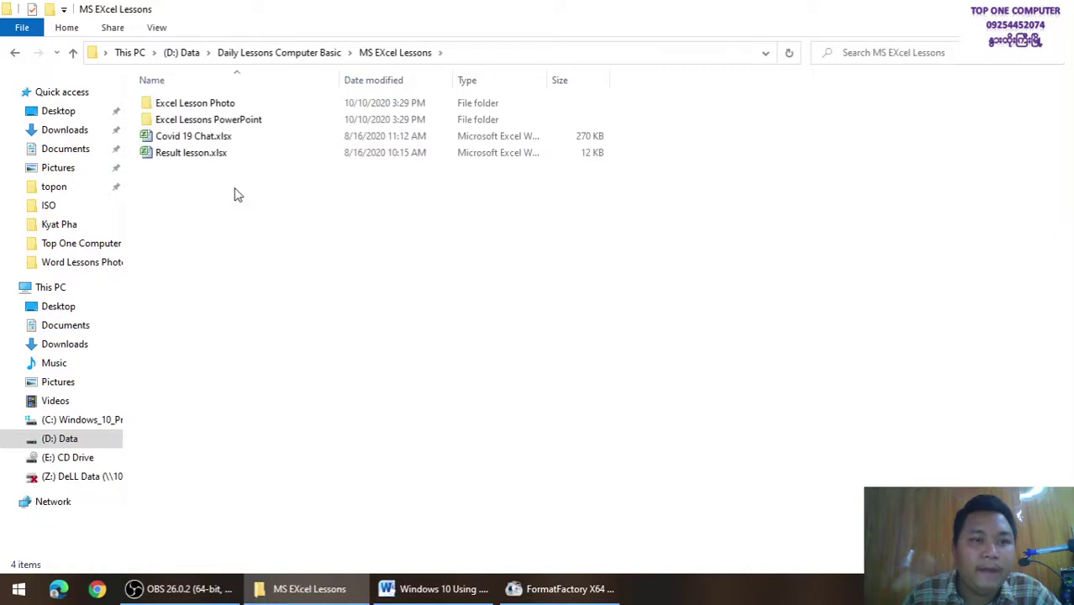
# Step: Examine the file extension in the name of Covid 19 Chat.xlsx, leaving the file name unedited
pyautogui.click(233, 139)
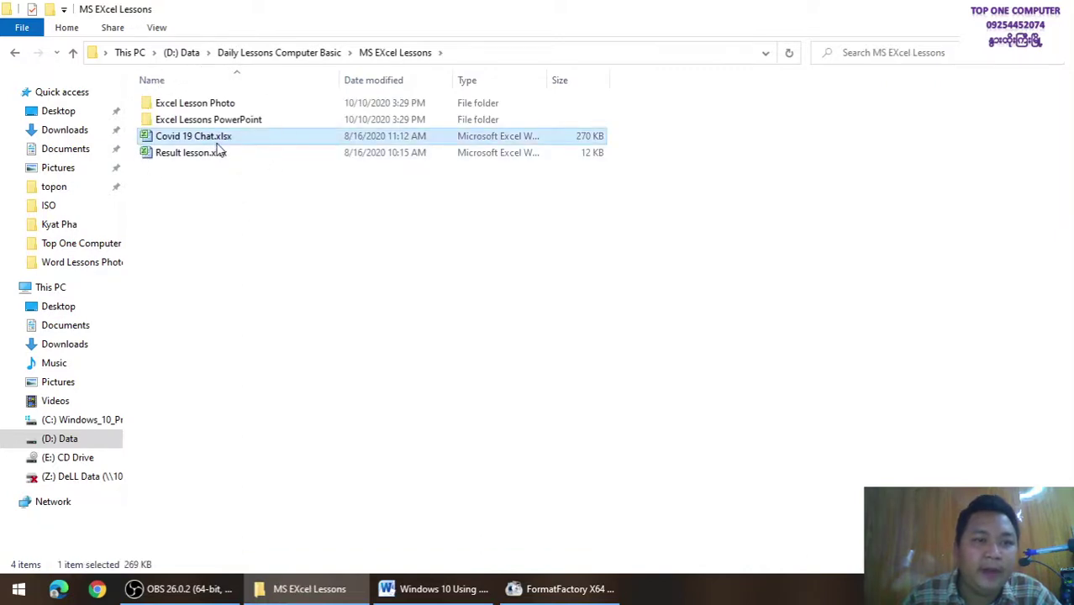
pyautogui.click(217, 142)
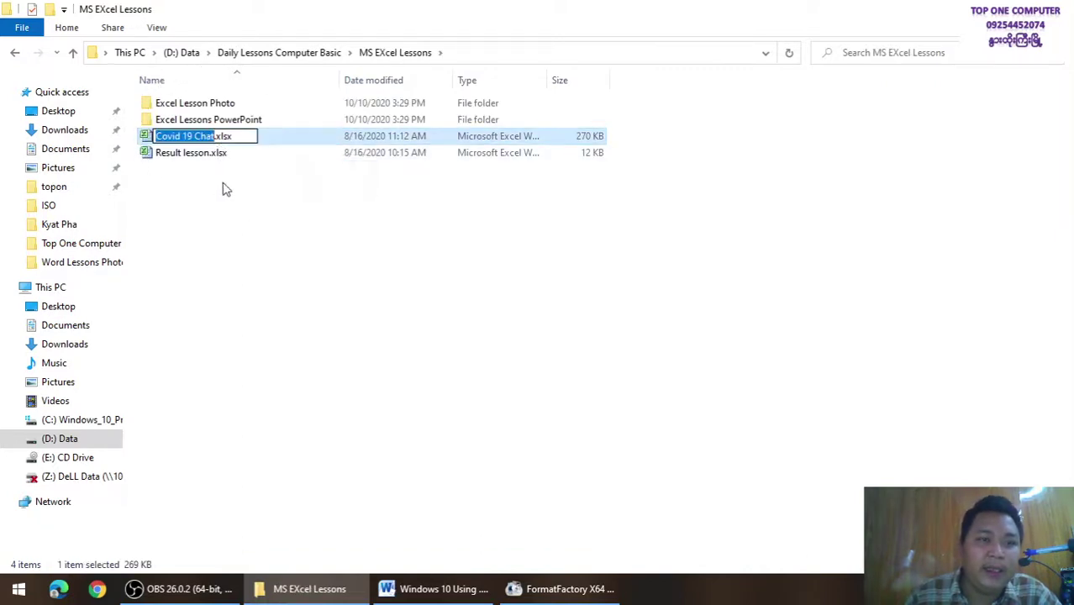
pyautogui.click(227, 228)
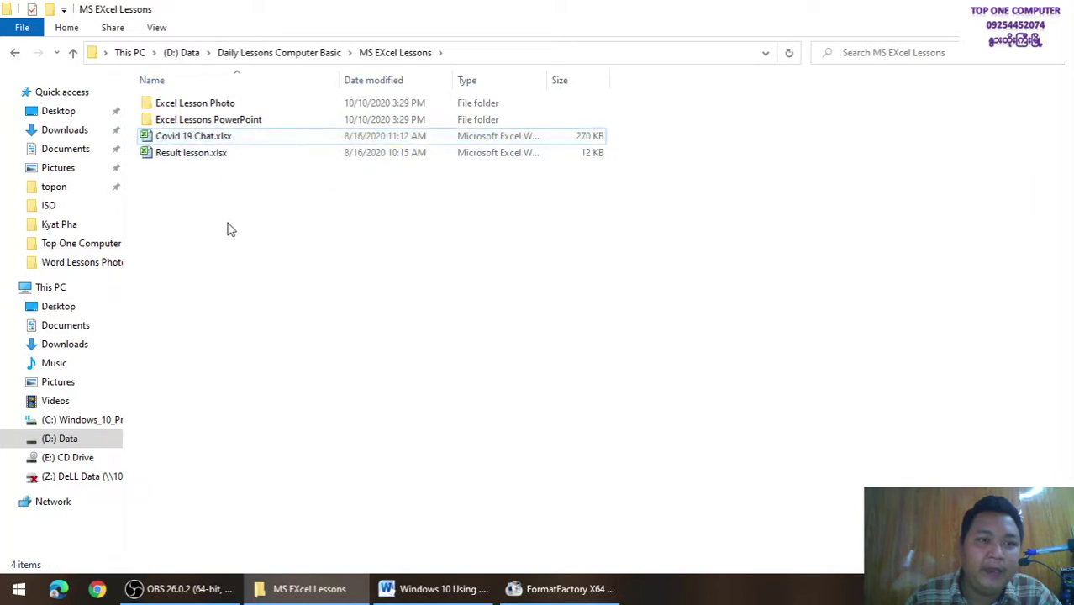
pyautogui.click(218, 141)
pyautogui.rightClick(184, 141)
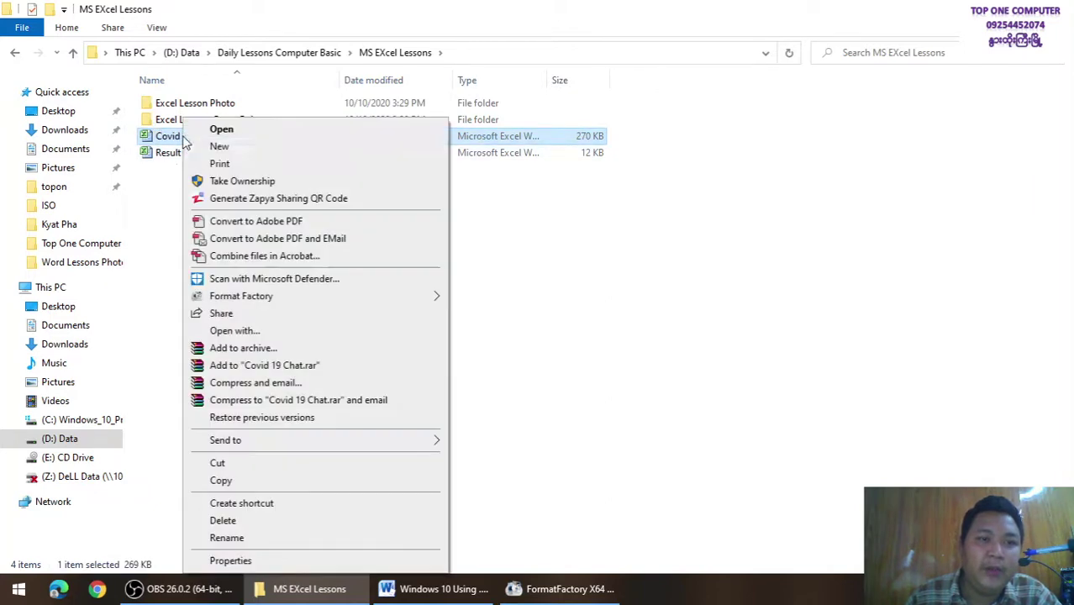
pyautogui.click(168, 180)
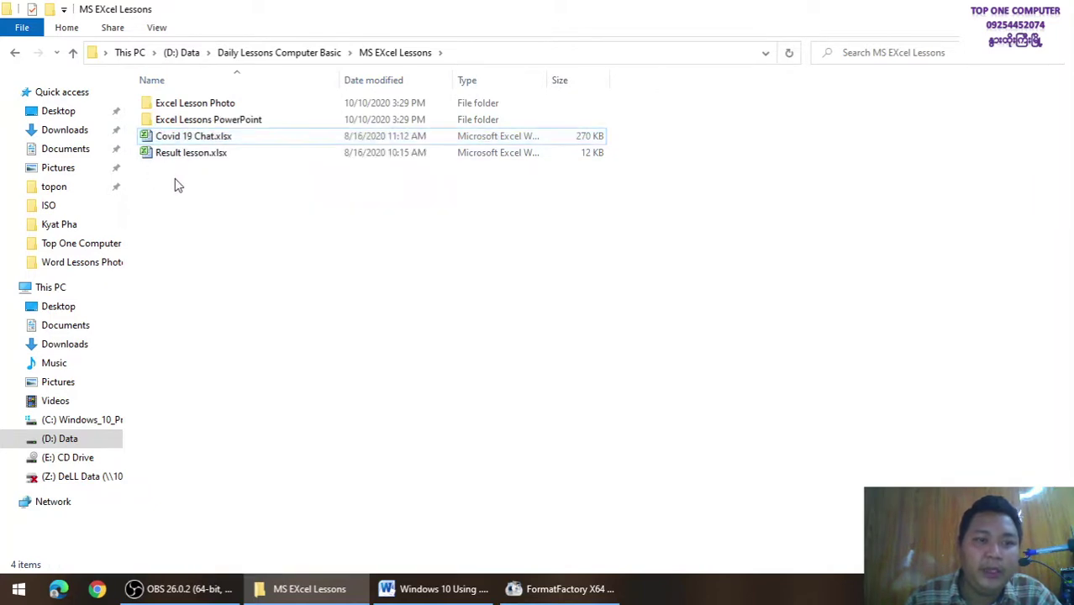
# Step: Return to the Word document and add the line "MS PowerPoint file --- .pptx" below the MS excel file line
pyautogui.click(469, 593)
pyautogui.scroll(-2, 581, 541)
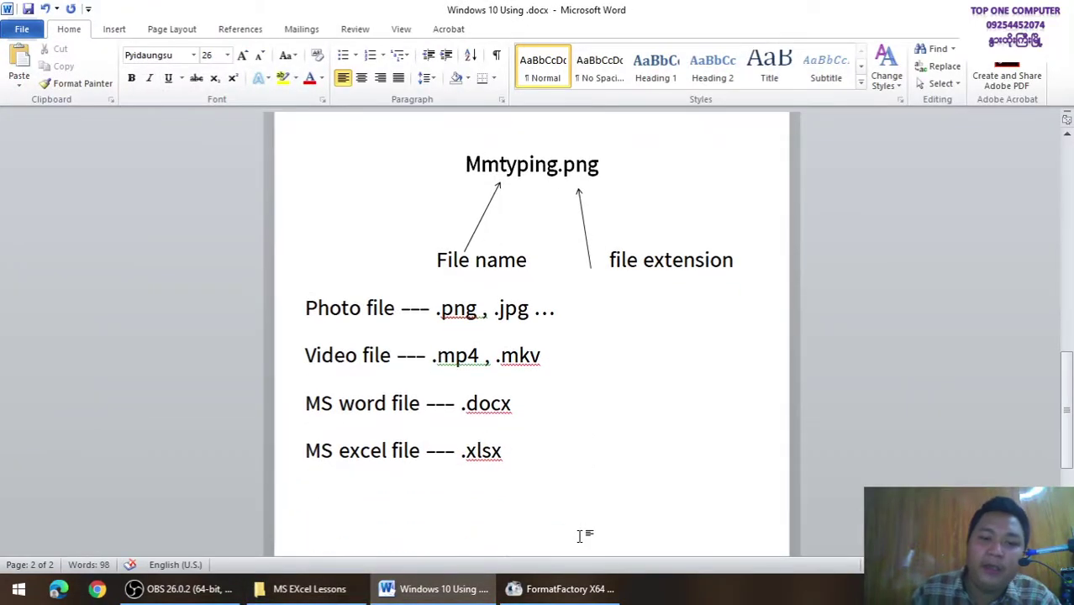
pyautogui.press('Return')
pyautogui.write('MS Power')
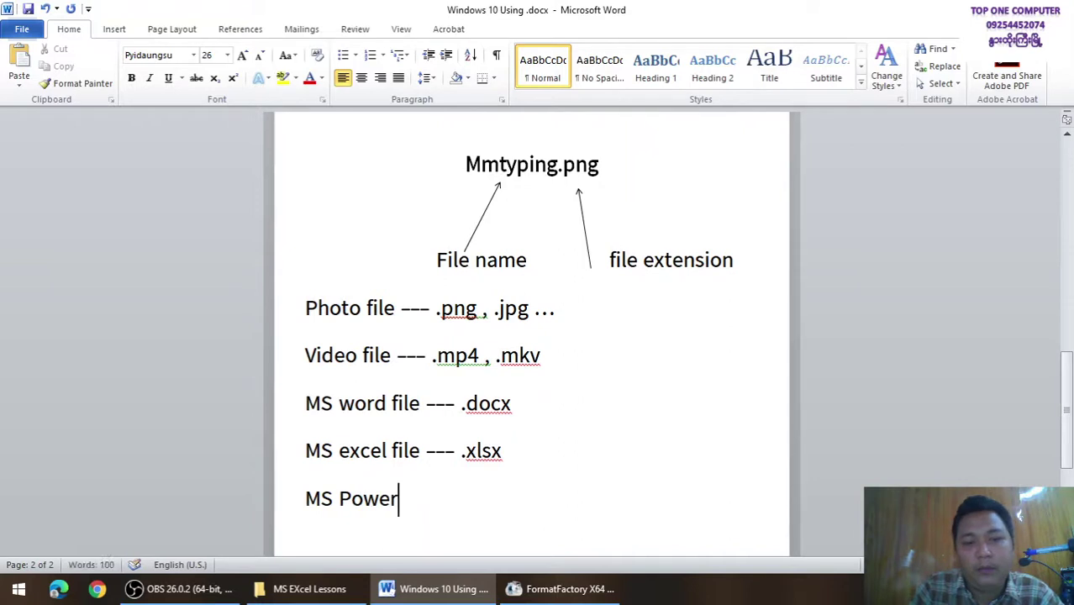
pyautogui.write('Point fi')
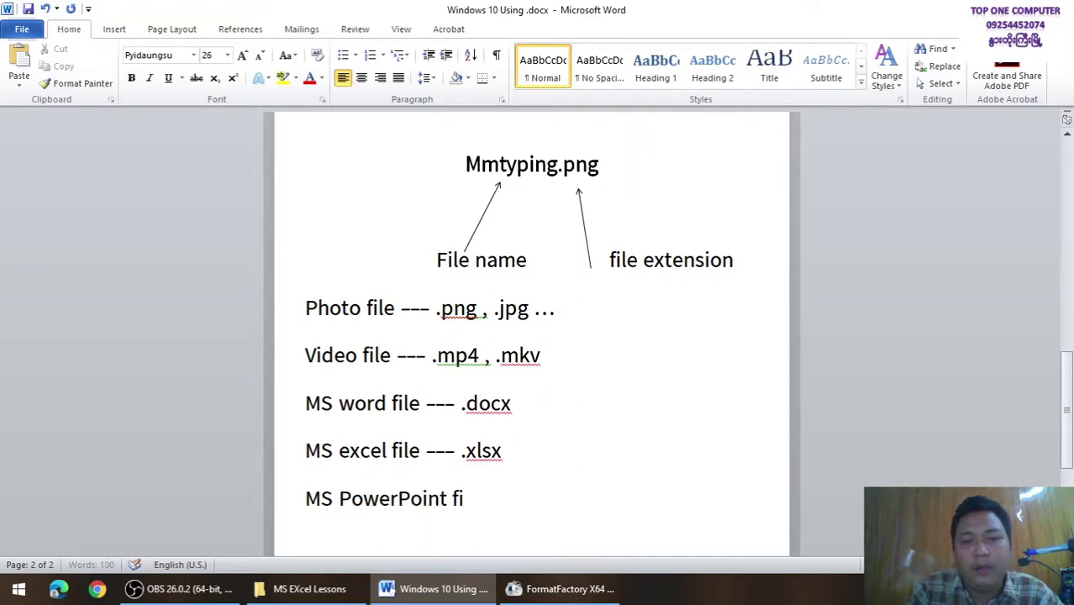
pyautogui.write('le --- ')
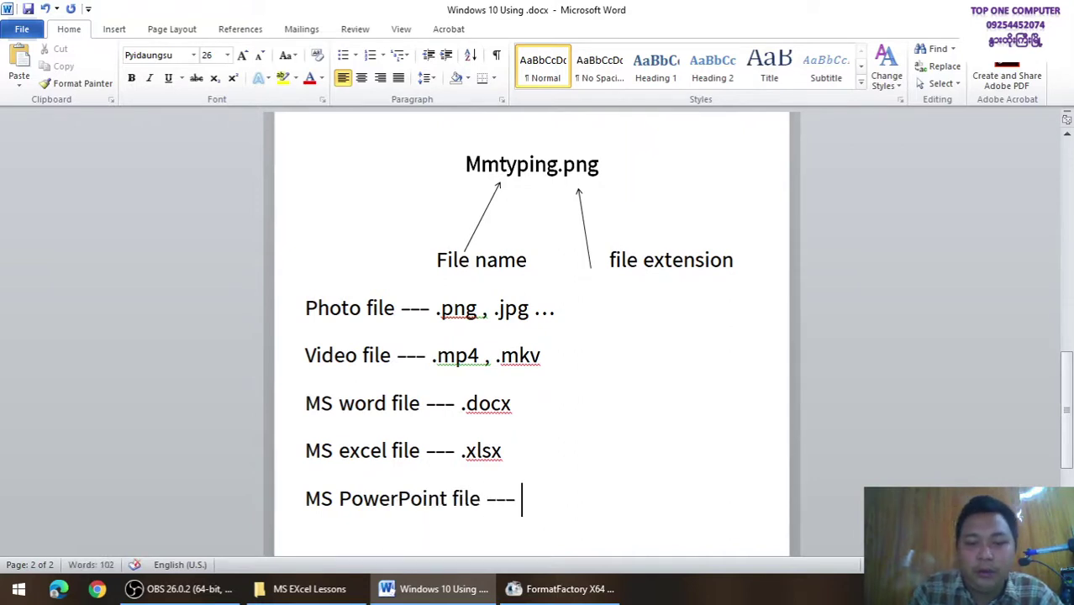
pyautogui.write('.pptx')
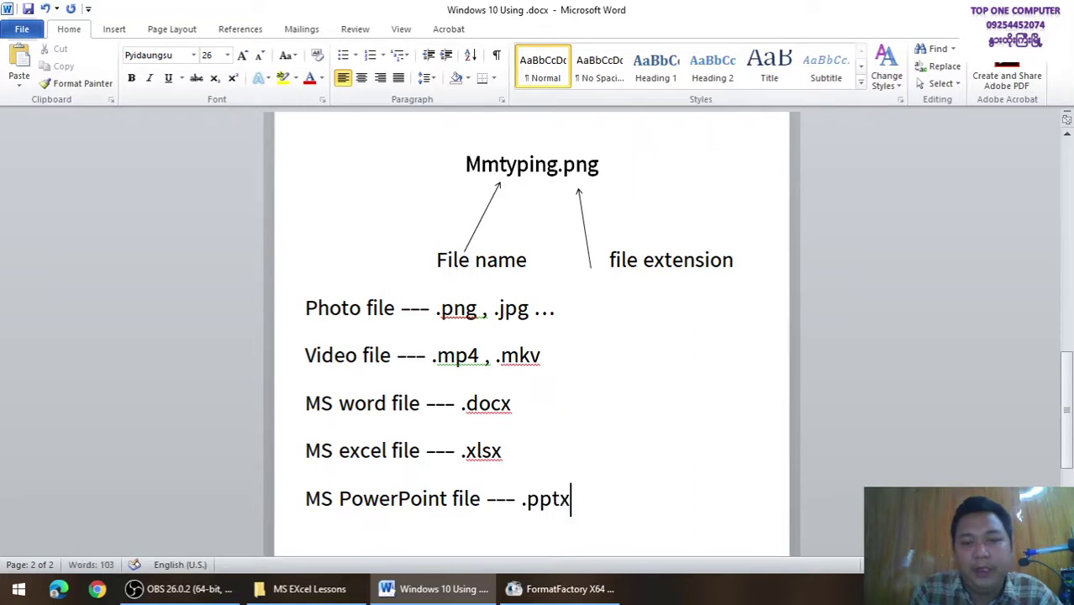
# Step: Switch to File Explorer, open the MS PowerPoint Lessons folder and select PowerPoint Animation.pptx to examine its extension
pyautogui.click(309, 591)
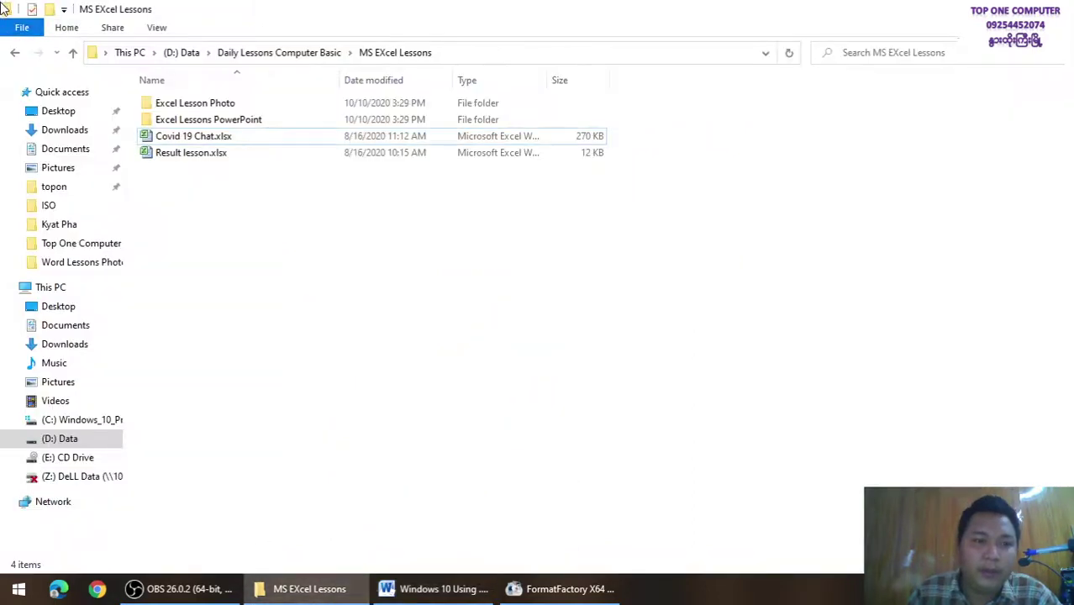
pyautogui.click(17, 54)
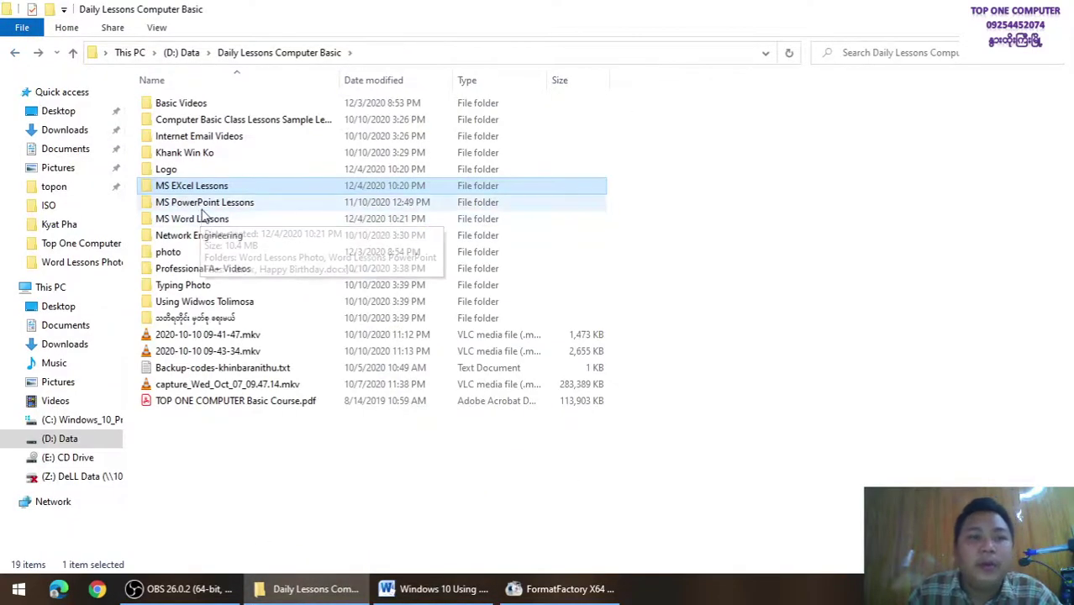
pyautogui.doubleClick(212, 204)
pyautogui.click(224, 127)
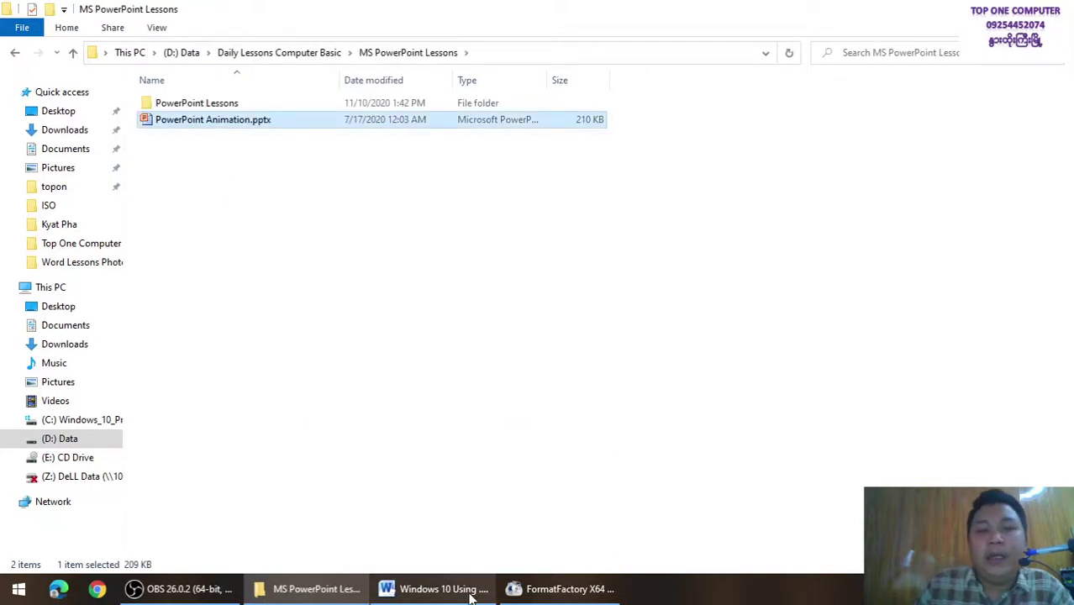
# Step: Review the list of file extensions in the Word document and show the desktop
pyautogui.click(437, 589)
pyautogui.scroll(-2, 550, 515)
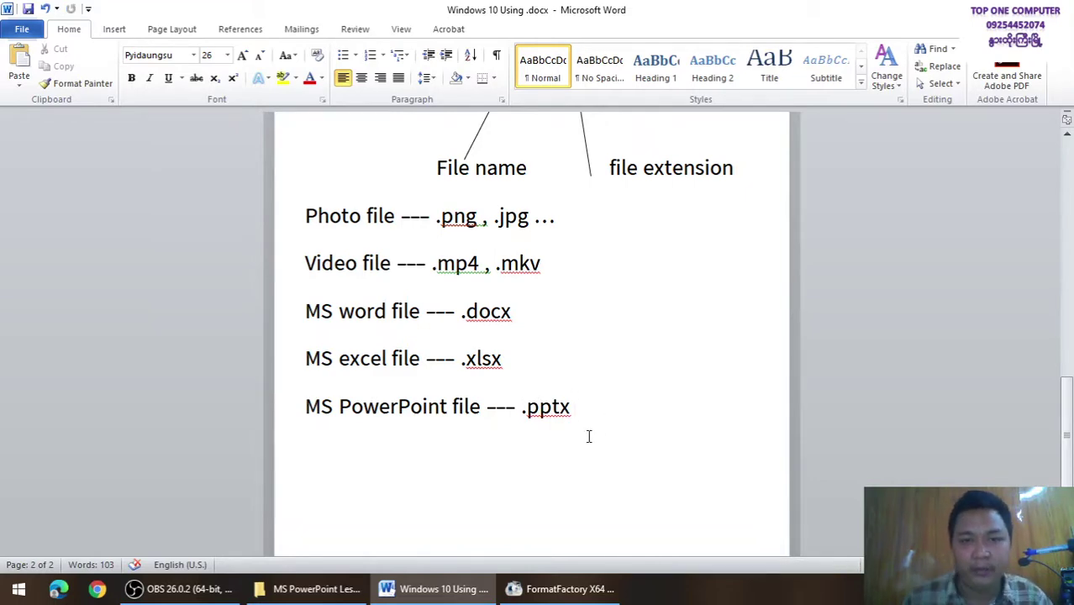
pyautogui.scroll(-1, 589, 434)
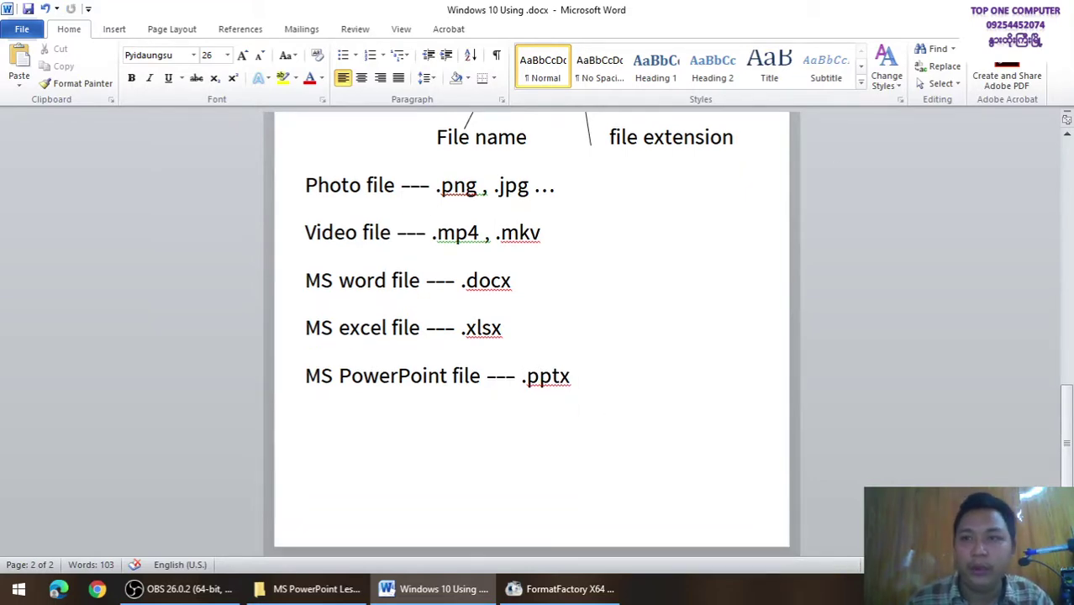
pyautogui.hotkey('alt', 'Tab')
pyautogui.press('super+d')
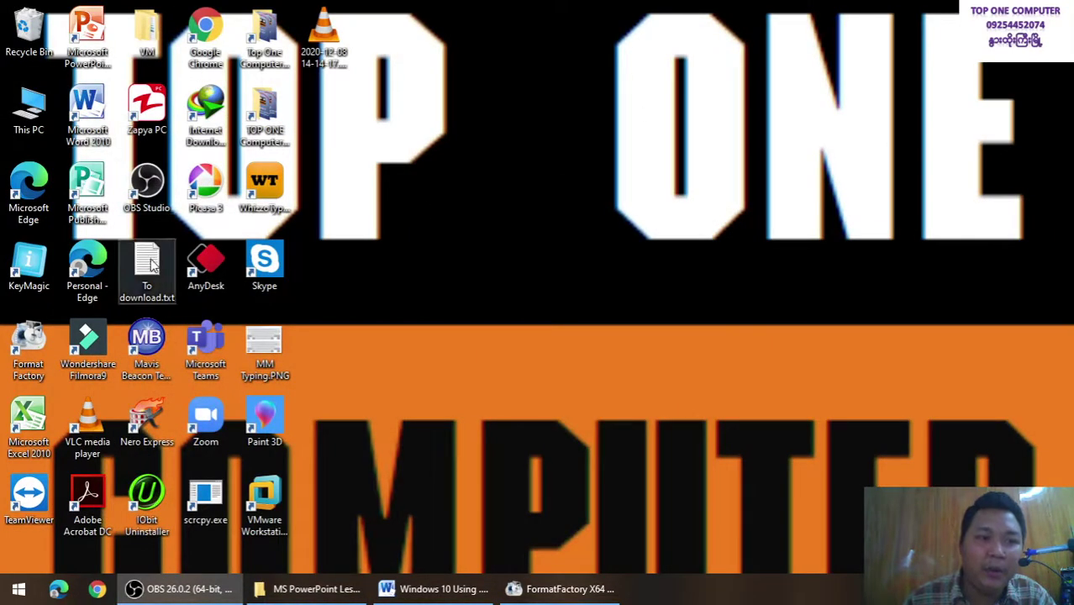
# Step: Move MM Typing.PNG to an empty area of the desktop, open it to view the image and close the viewer
pyautogui.moveTo(264, 345); pyautogui.dragTo(503, 354)
pyautogui.click(481, 361)
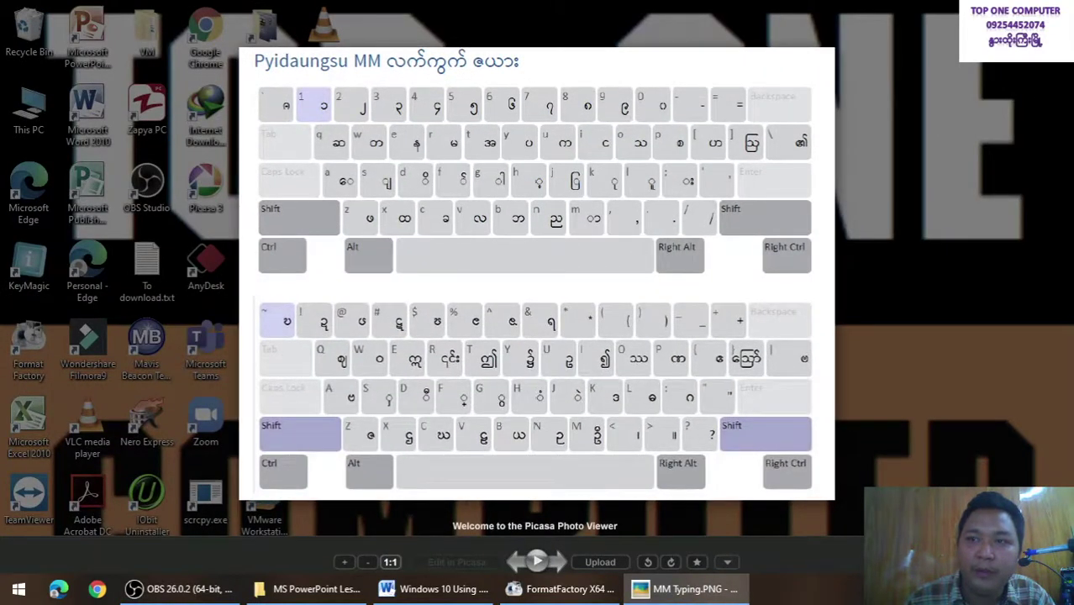
pyautogui.press('Escape')
# Step: Rename the MM Typing image file to "topone typing", keeping its .PNG extension
pyautogui.rightClick(494, 366)
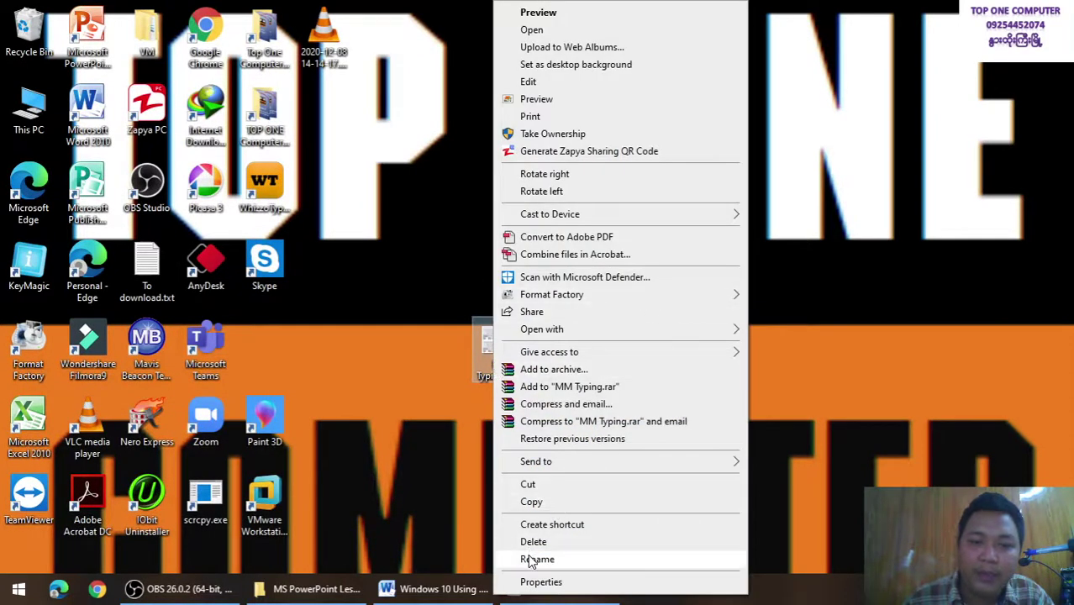
pyautogui.click(537, 559)
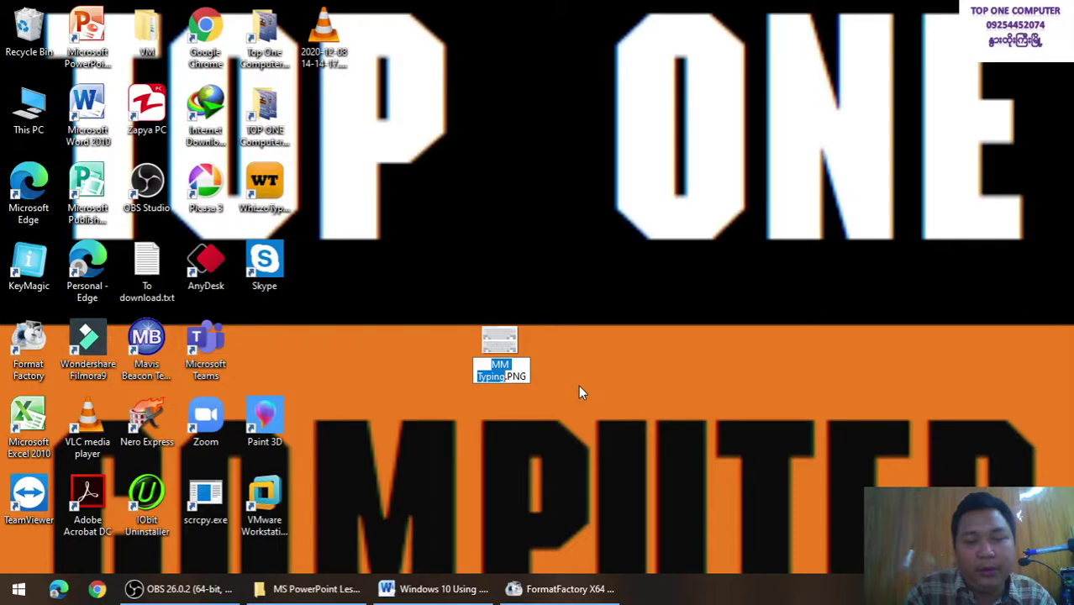
pyautogui.write('kso')
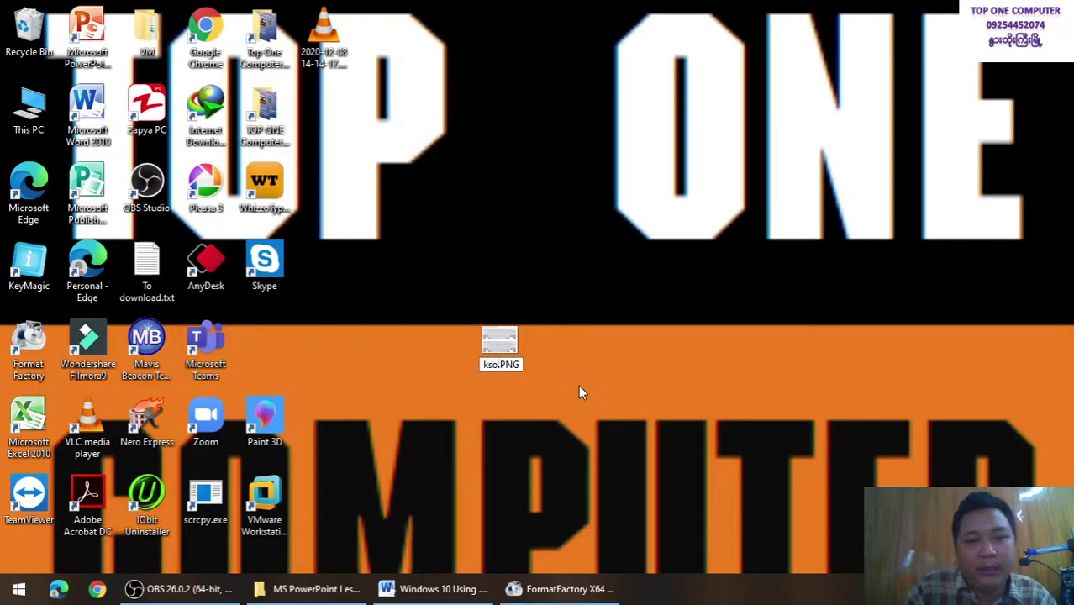
pyautogui.press('BackSpace')
pyautogui.press('BackSpace')
pyautogui.press('BackSpace')
pyautogui.write('topone')
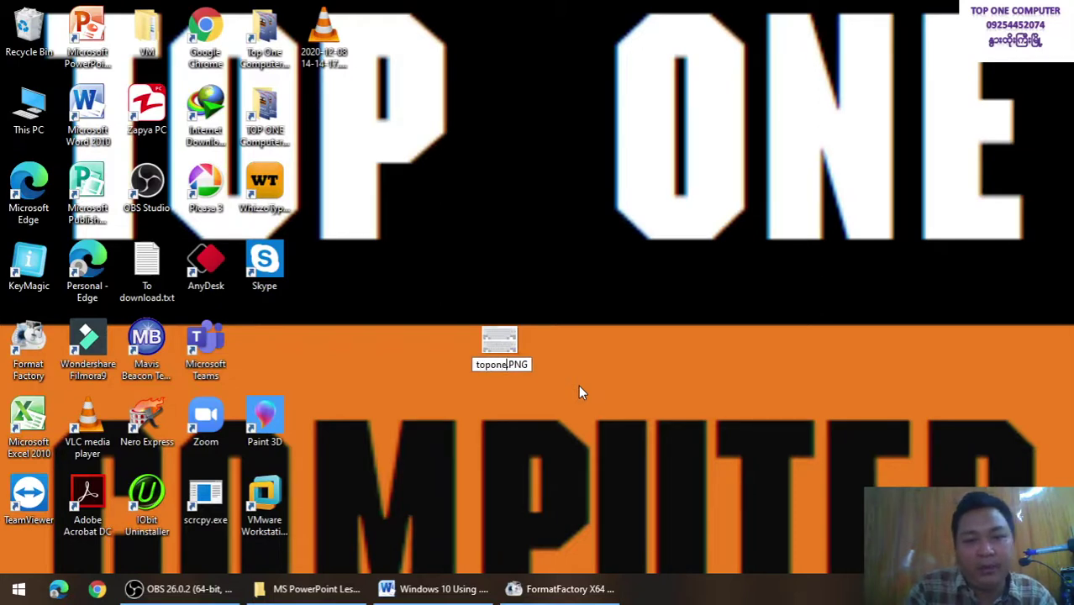
pyautogui.write(' typing')
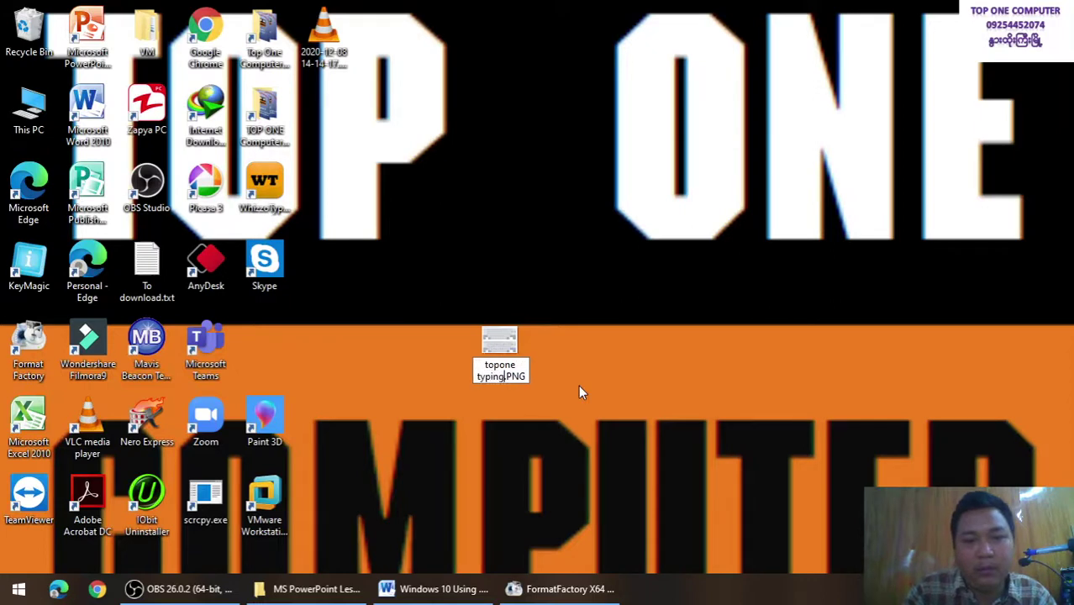
pyautogui.press('Return')
# Step: Open topone typing.PNG to check the image under its new name and close the viewer
pyautogui.press('Return')
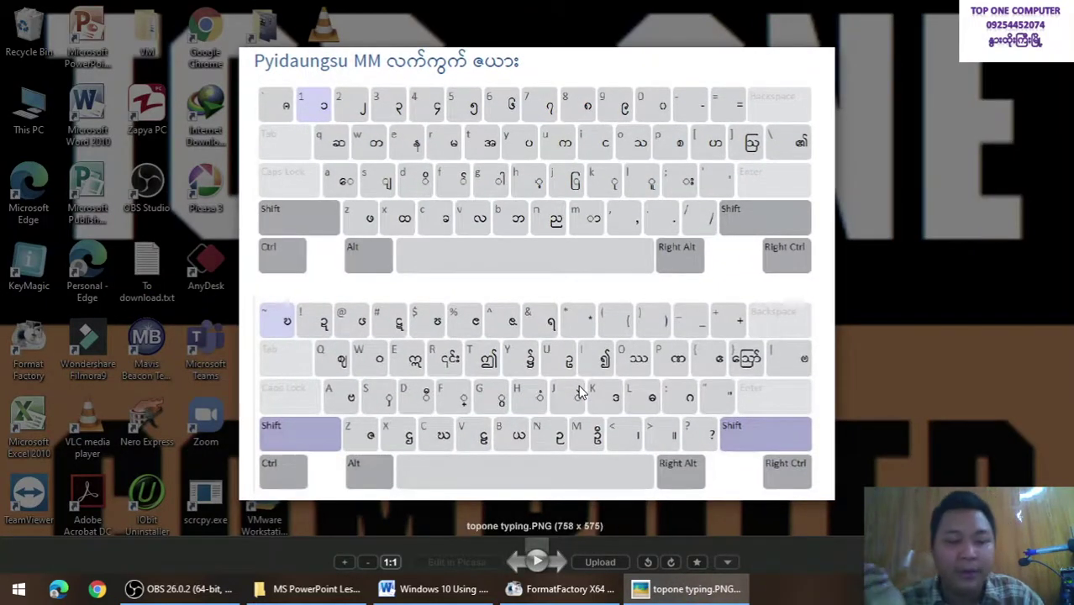
pyautogui.hotkey('alt', 'space')
pyautogui.press('c')
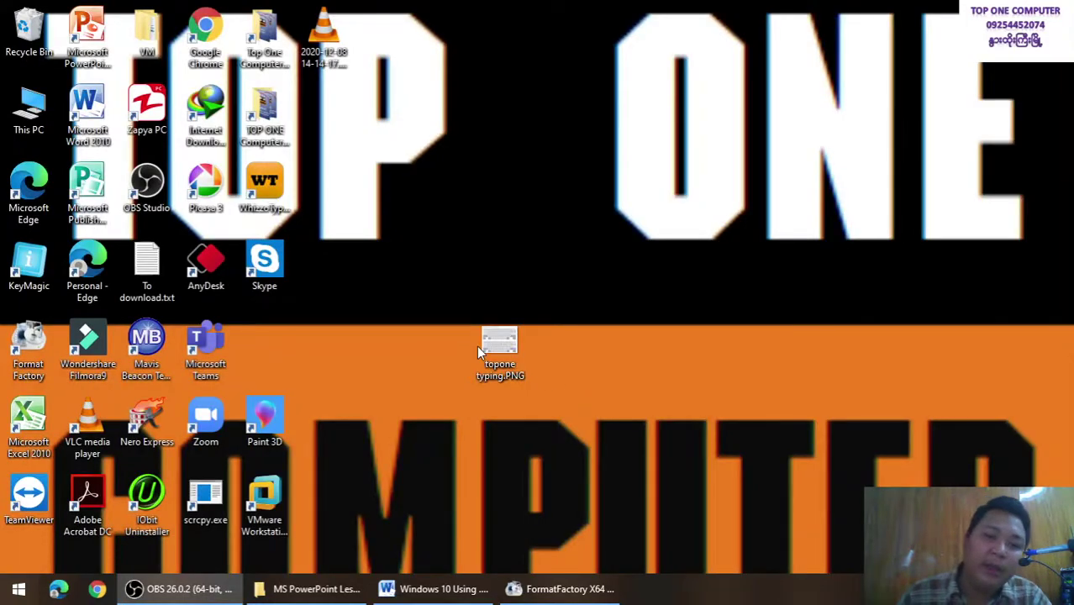
# Step: Examine the name and extension parts of topone typing.PNG without editing them, and refresh the desktop
pyautogui.rightClick(487, 347)
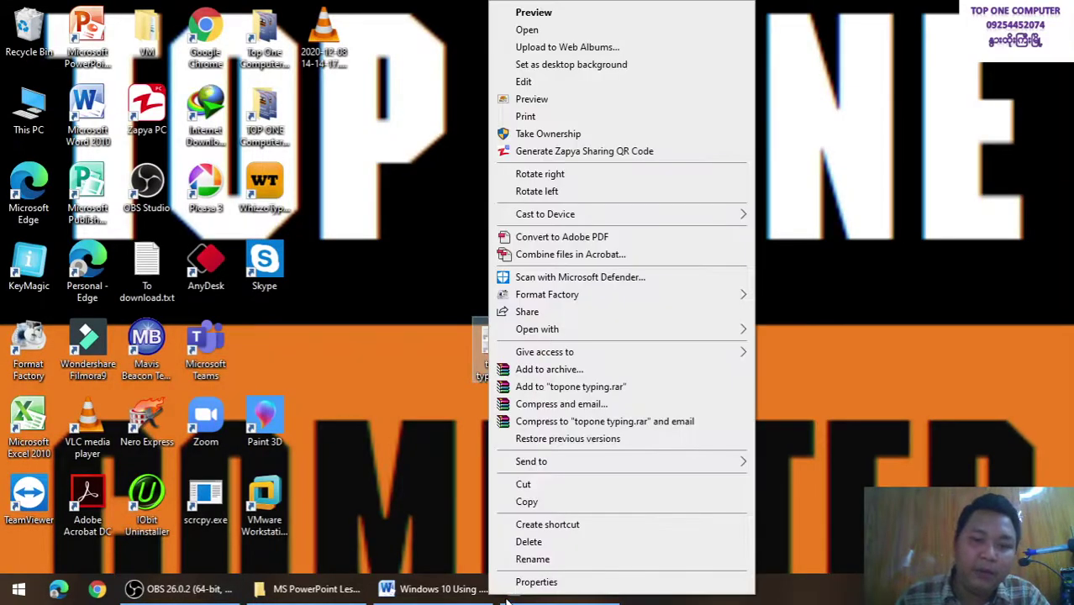
pyautogui.click(552, 560)
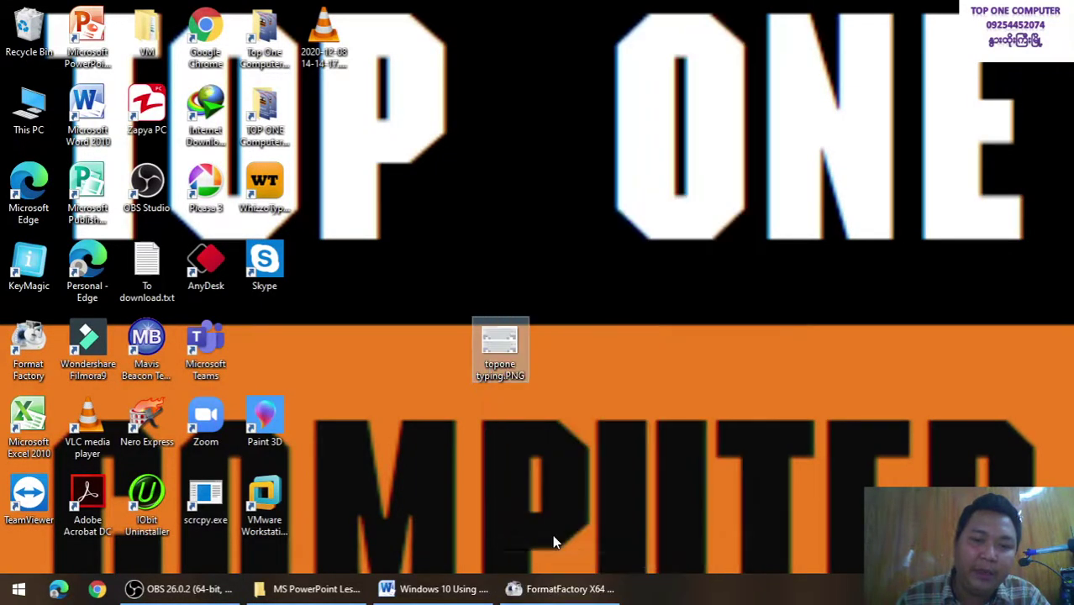
pyautogui.rightClick(490, 360)
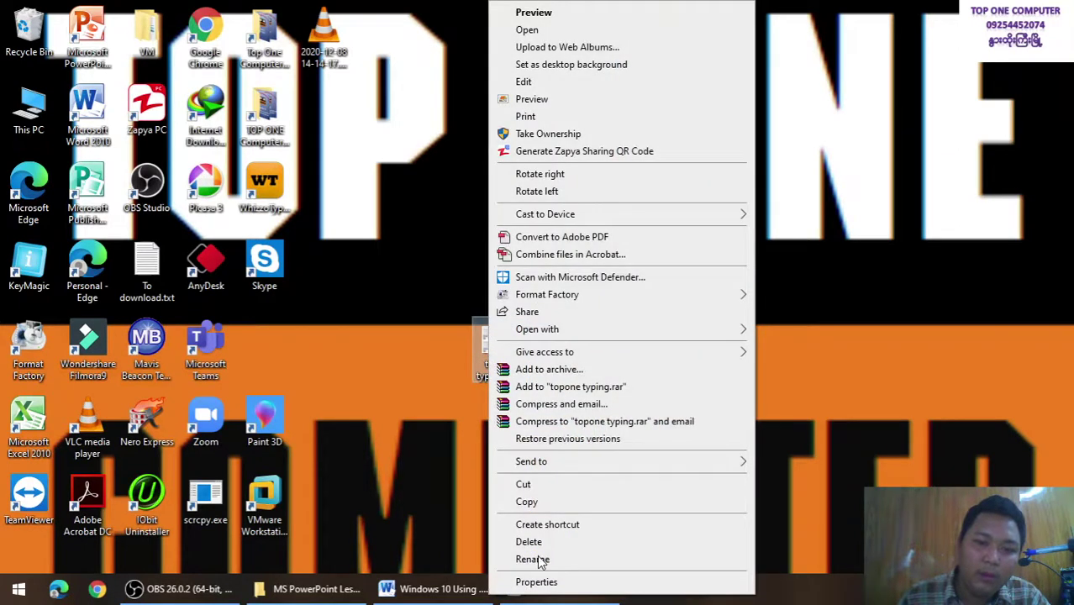
pyautogui.click(544, 560)
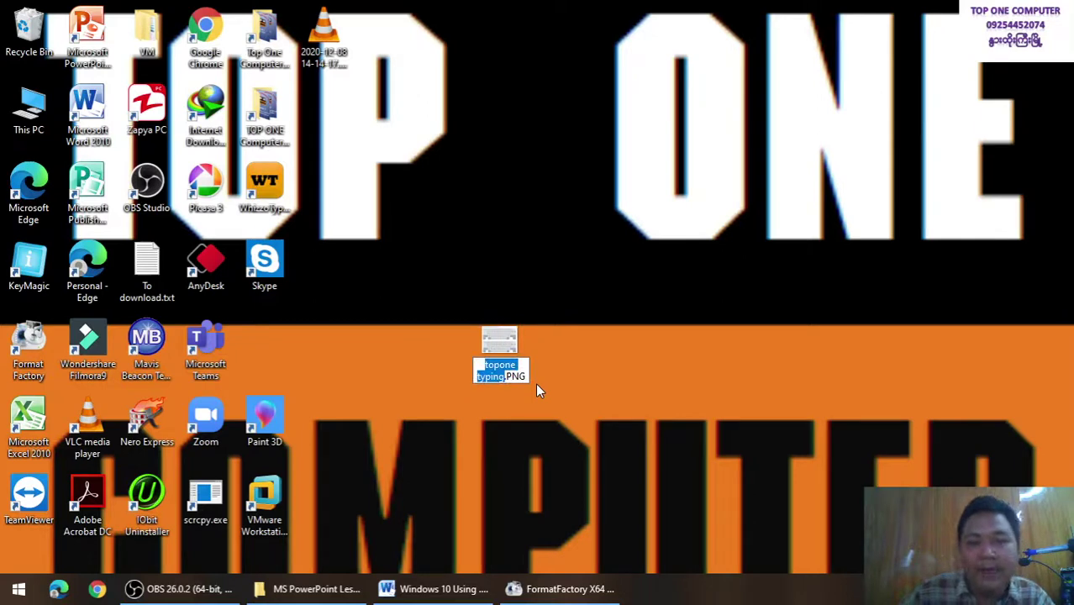
pyautogui.click(503, 363)
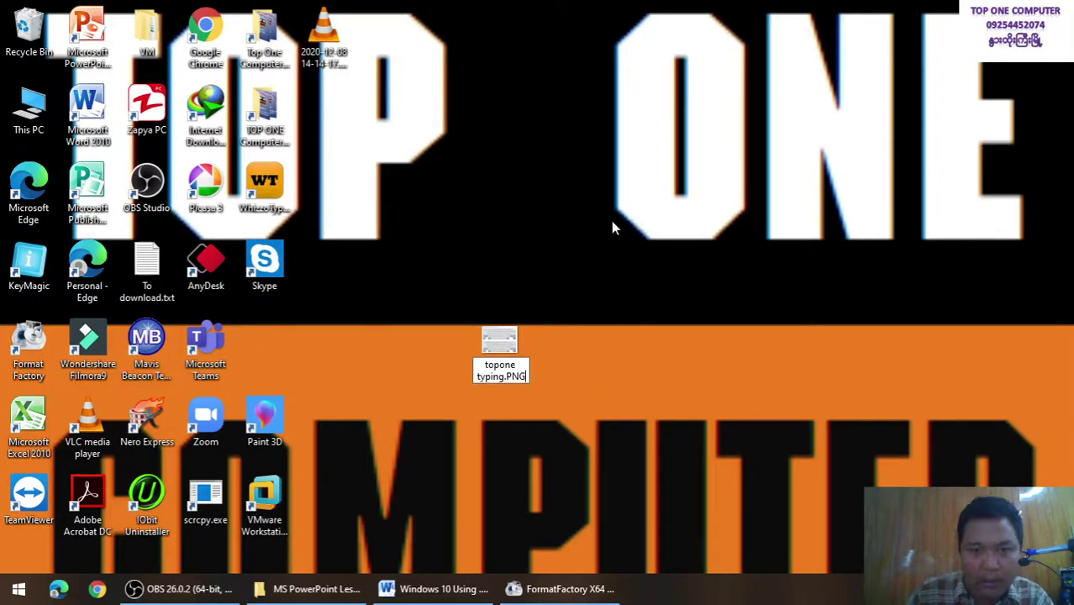
pyautogui.press('Return')
pyautogui.rightClick(627, 163)
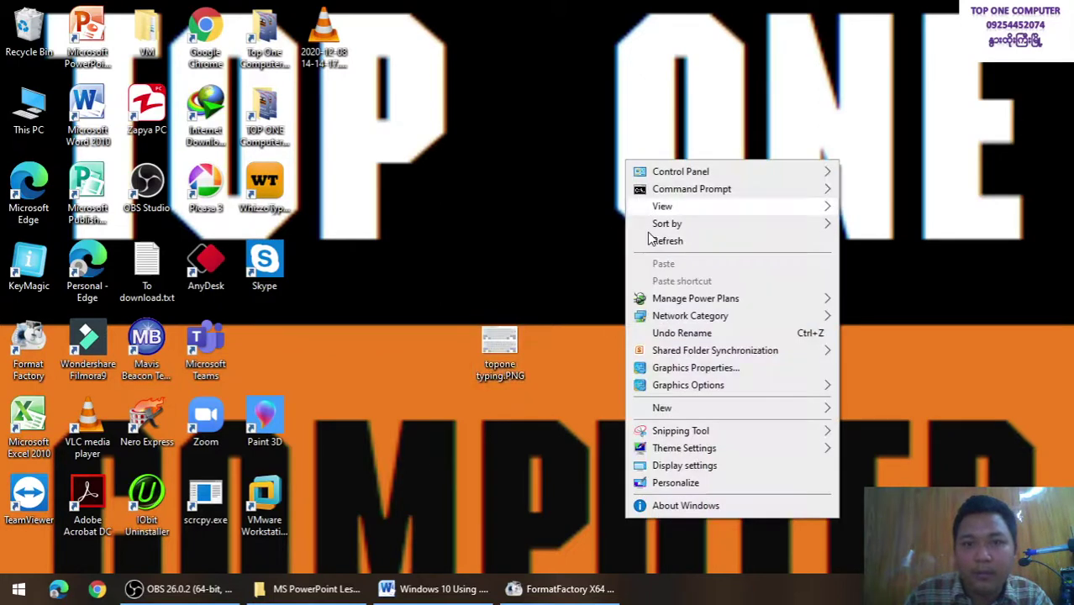
pyautogui.click(649, 240)
# Step: Change the extension of topone typing.PNG to .mp3 and accept the extension change
pyautogui.rightClick(515, 330)
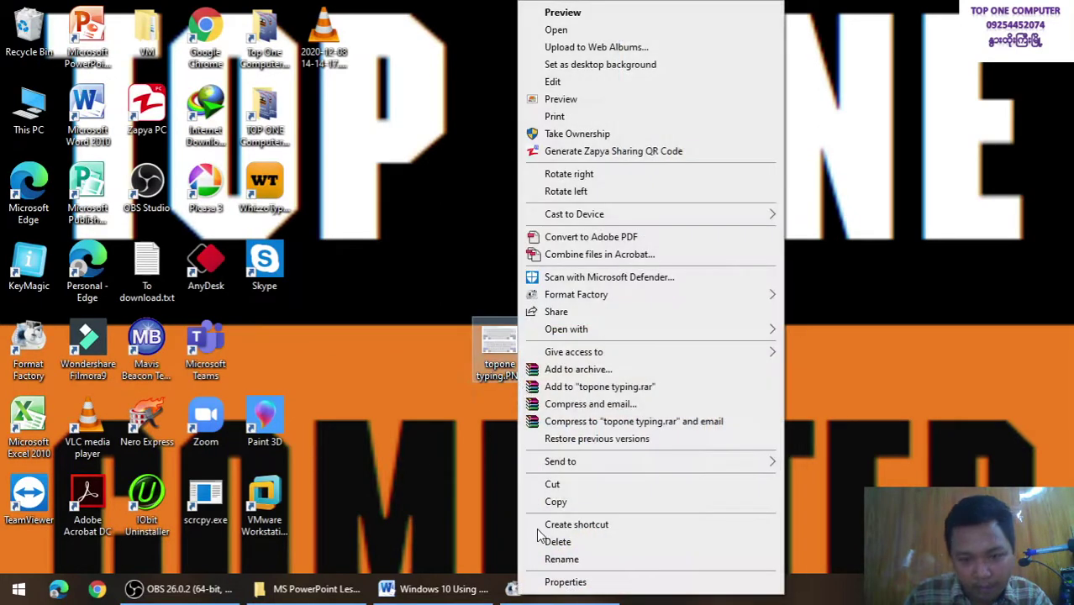
pyautogui.click(551, 559)
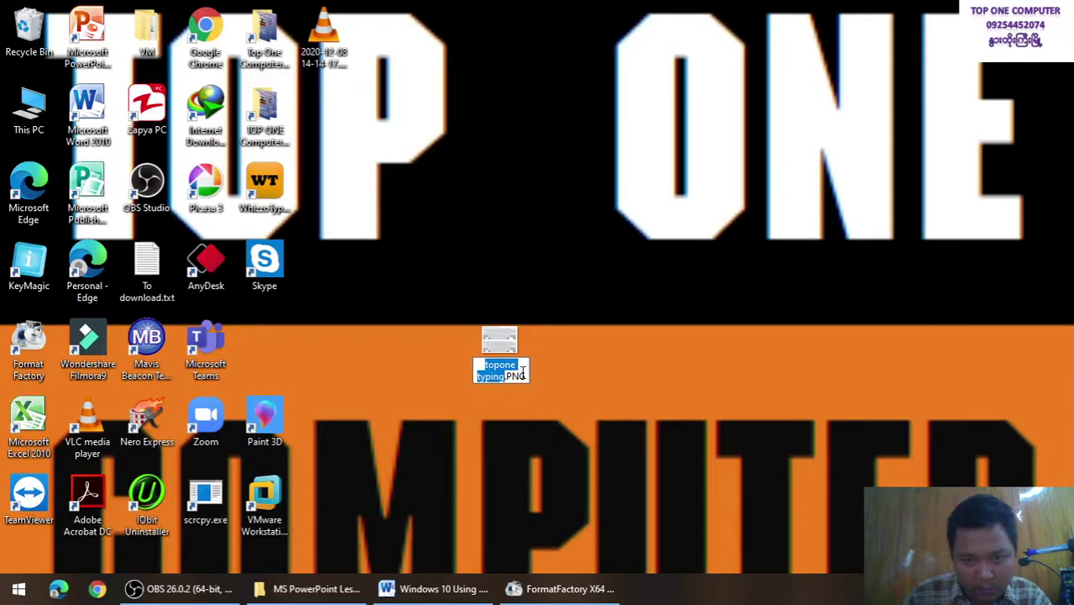
pyautogui.click(515, 380)
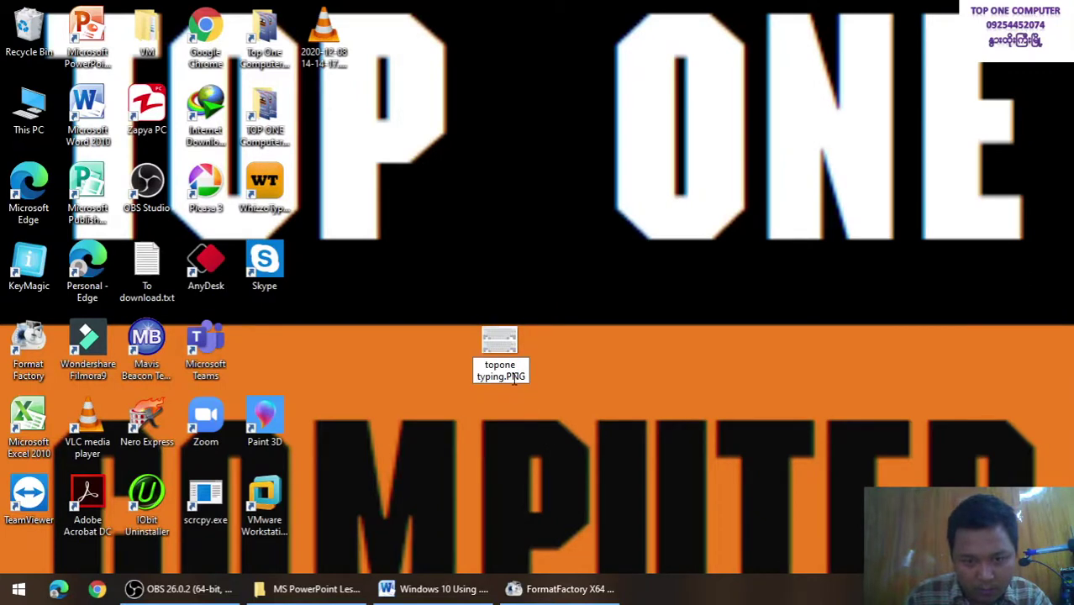
pyautogui.click(634, 406)
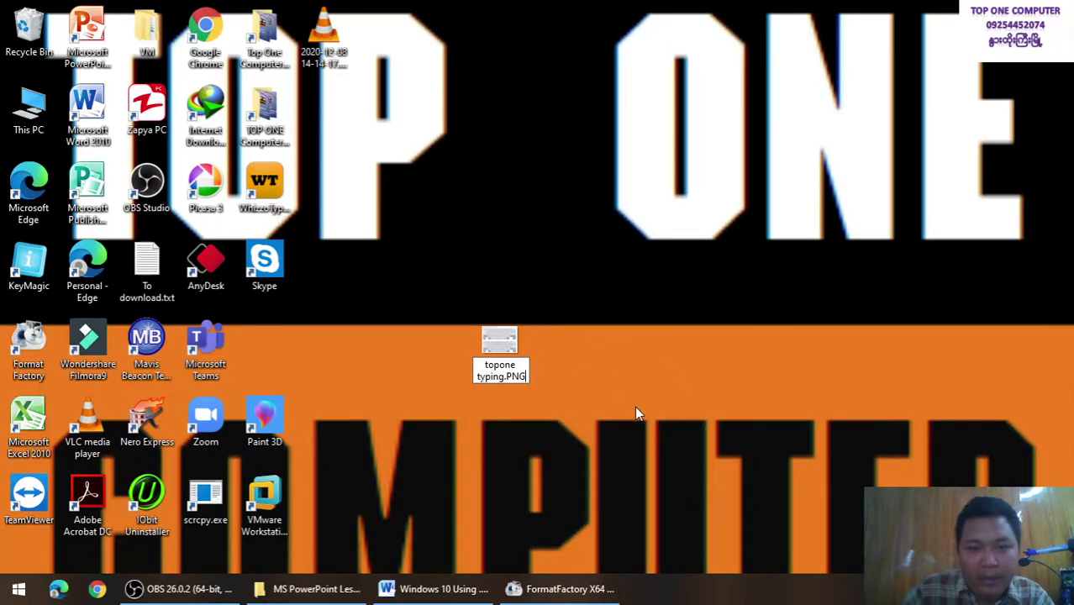
pyautogui.press('BackSpace')
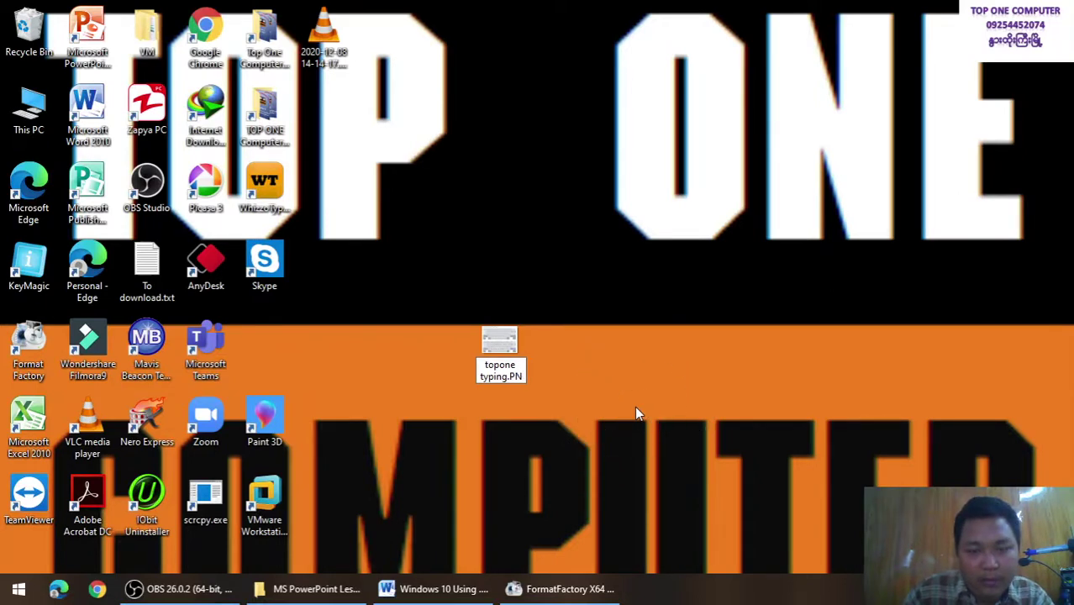
pyautogui.press('BackSpace')
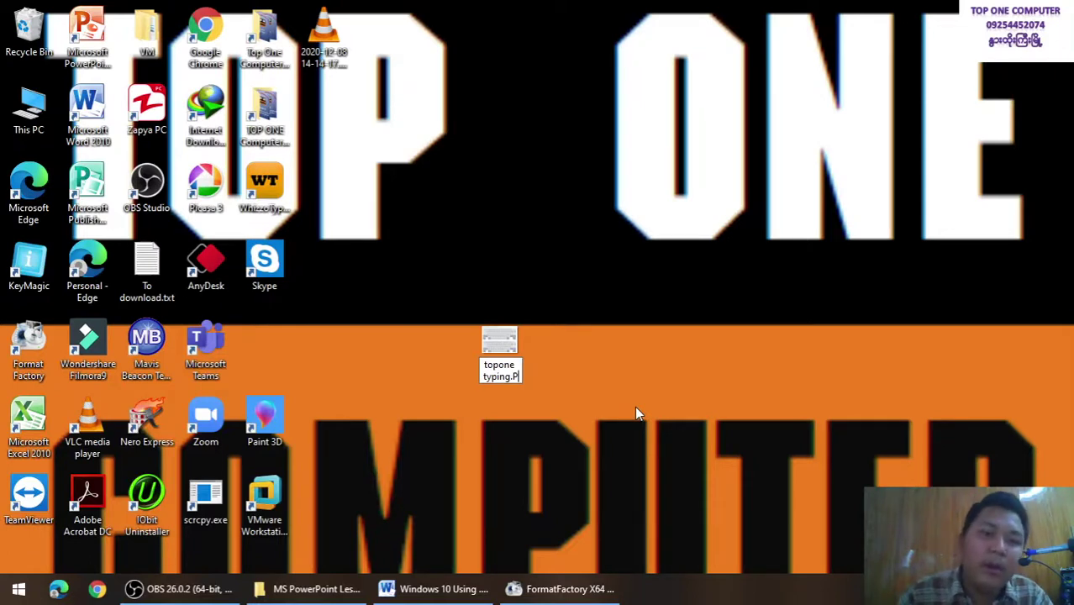
pyautogui.press('BackSpace')
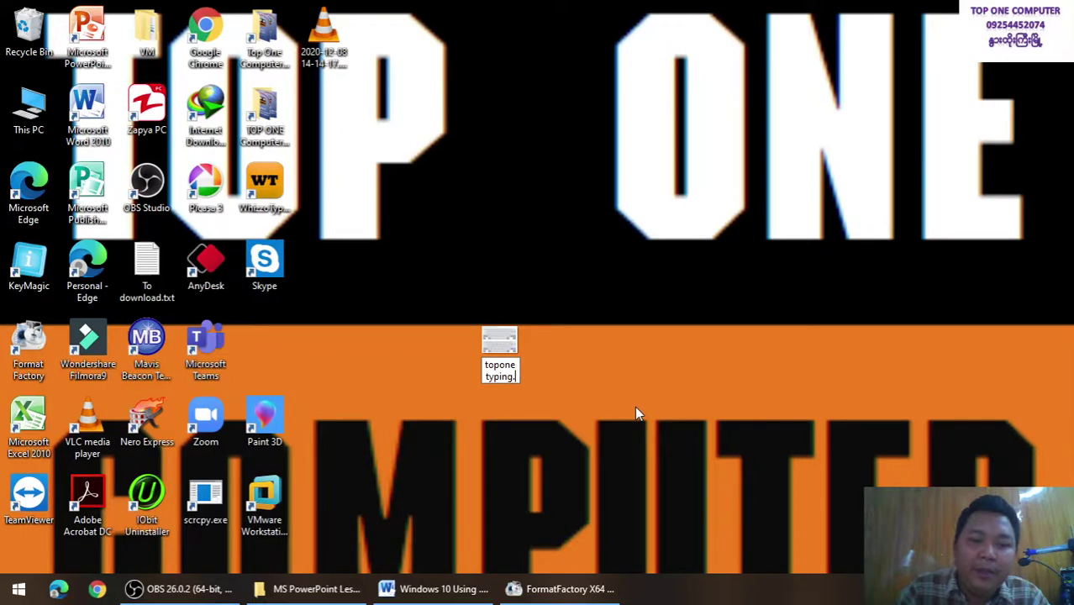
pyautogui.write('mp3')
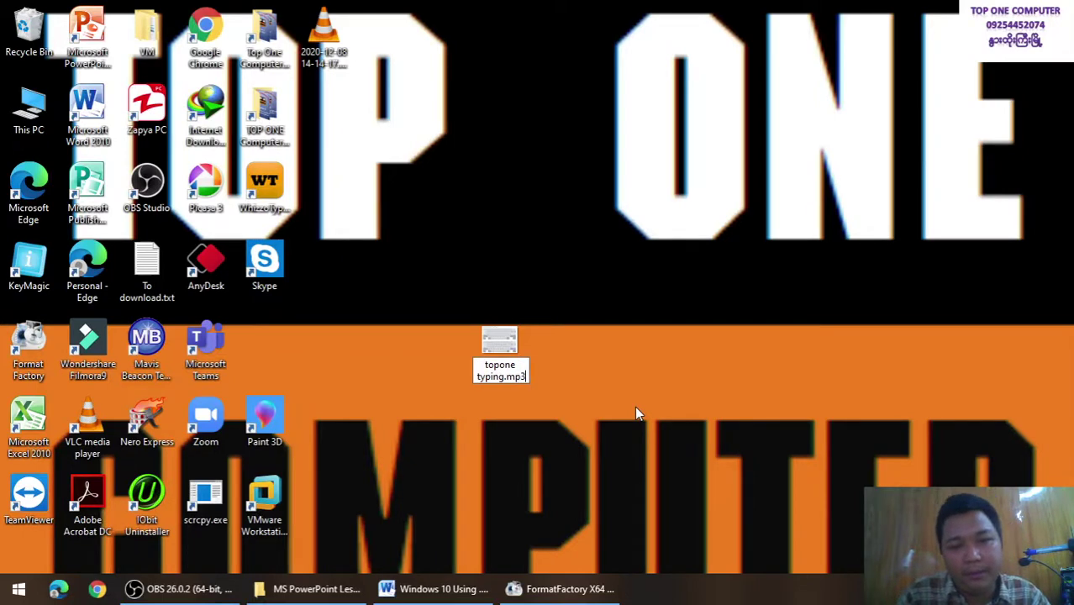
pyautogui.press('Return')
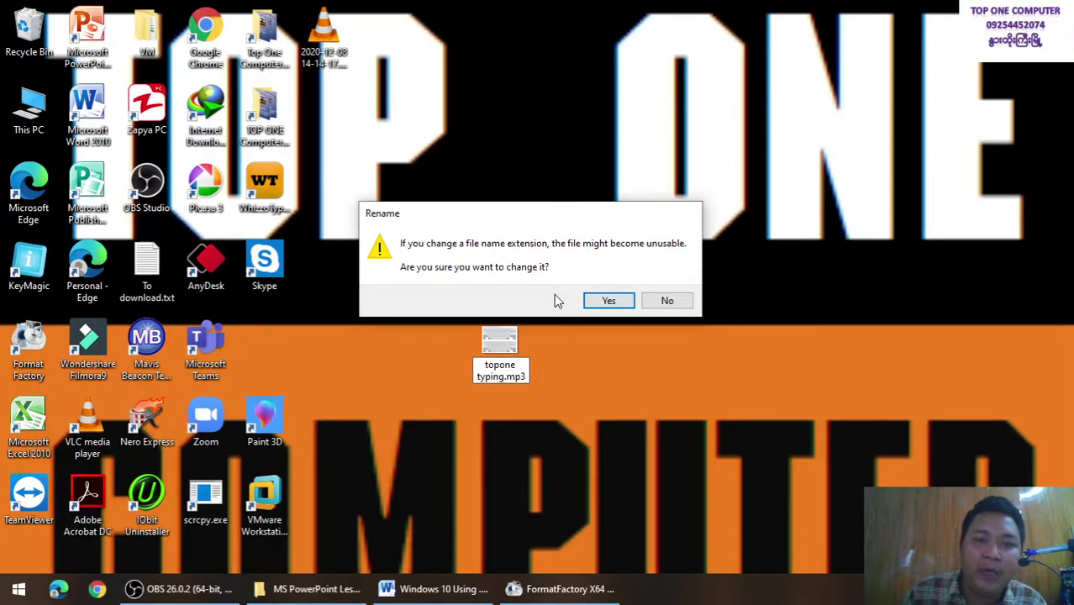
pyautogui.click(597, 302)
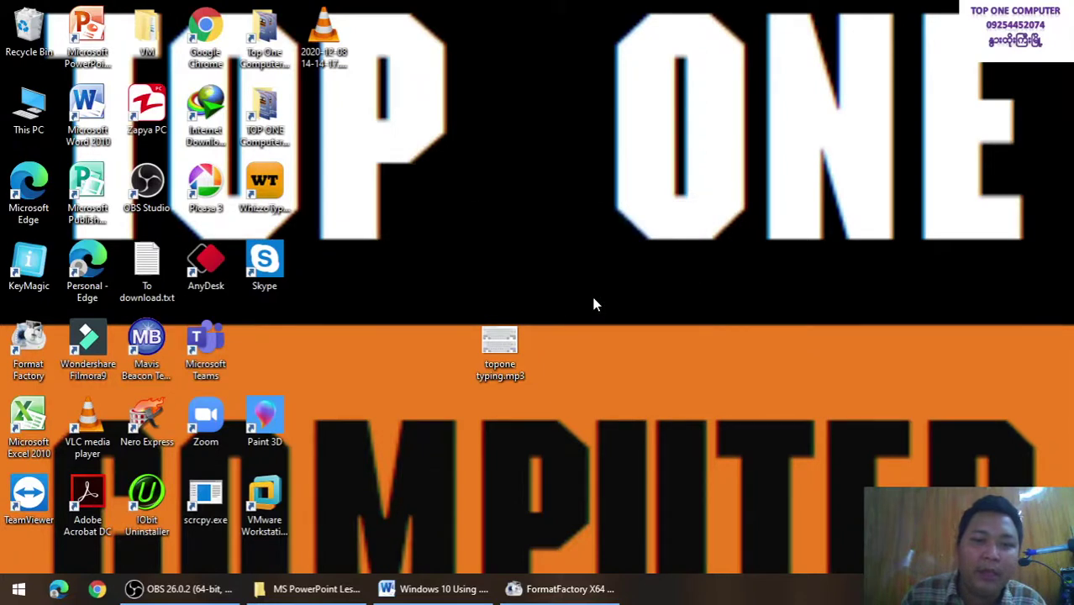
# Step: Open topone typing.mp3 to test the file with its changed extension and close the media player
pyautogui.moveTo(670, 417); pyautogui.dragTo(490, 345)
pyautogui.doubleClick(496, 343)
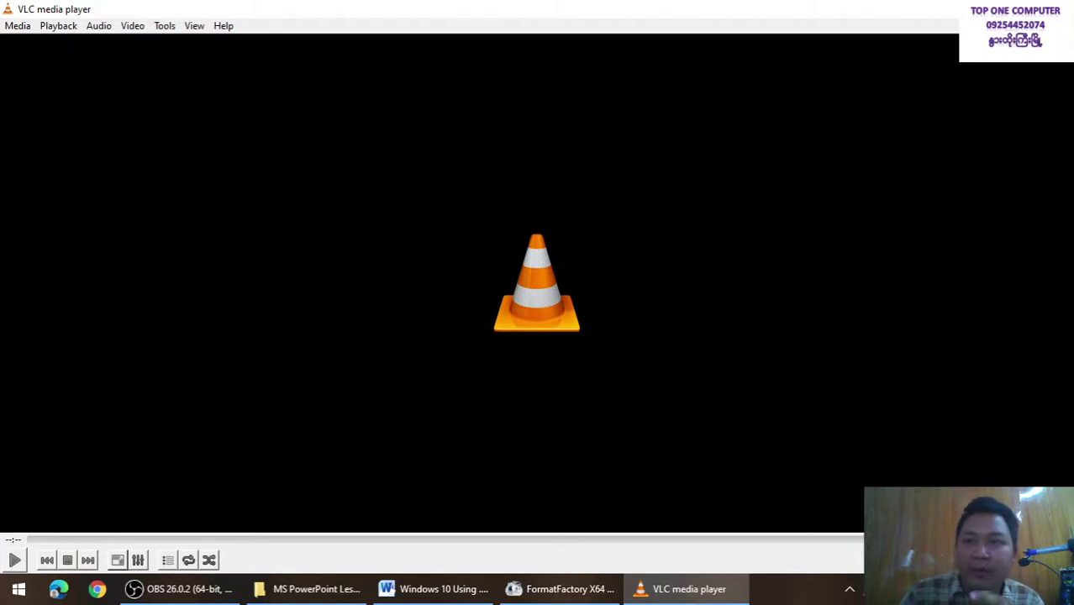
pyautogui.hotkey('alt', 'F4')
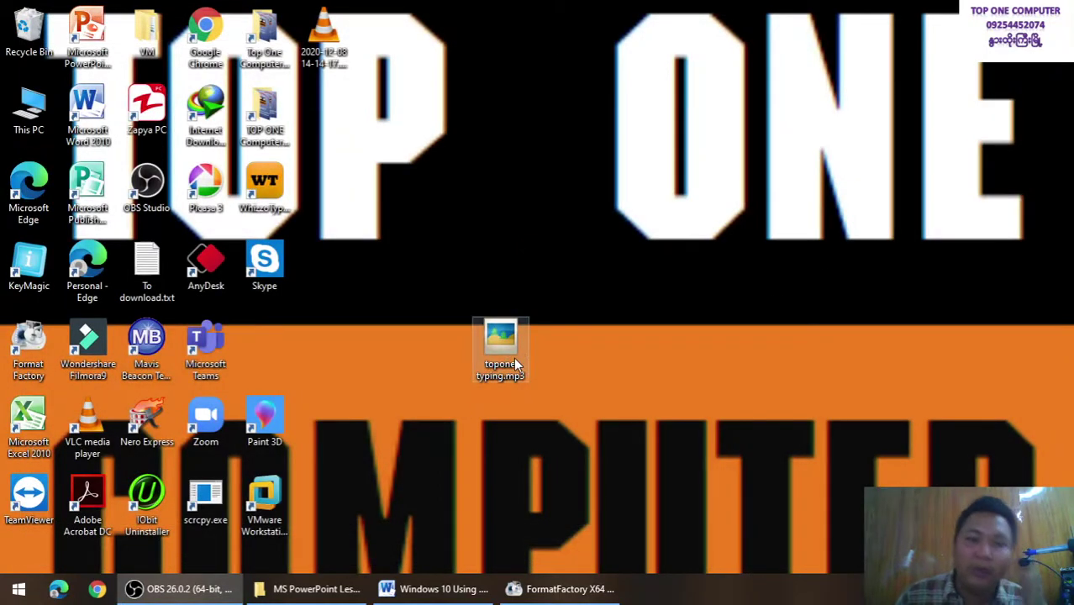
# Step: Change the extension of topone typing.mp3 to .png and accept the extension change
pyautogui.click(513, 357)
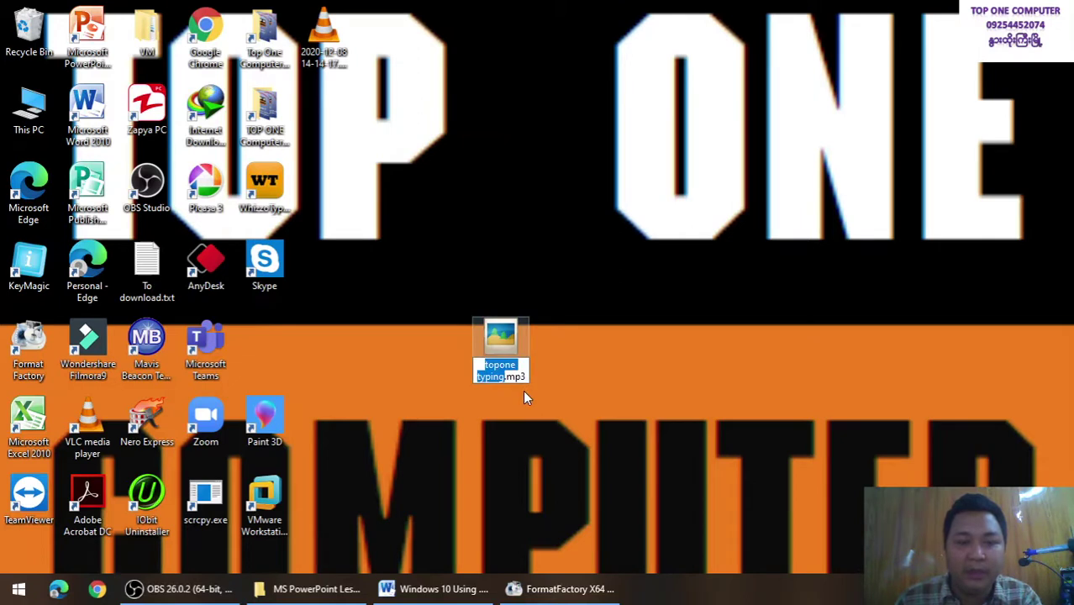
pyautogui.click(526, 382)
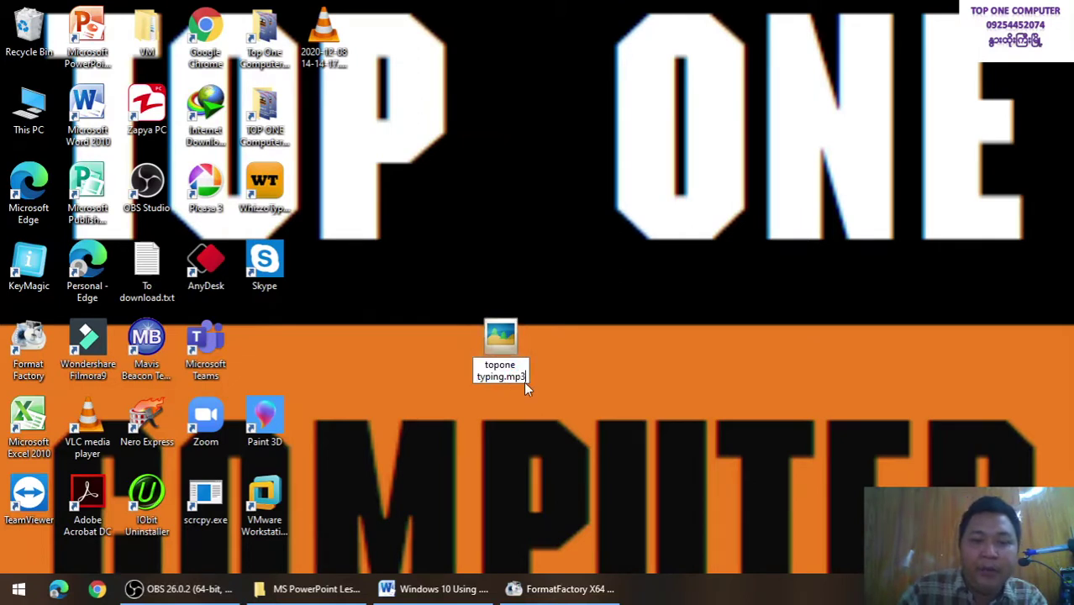
pyautogui.press('Return')
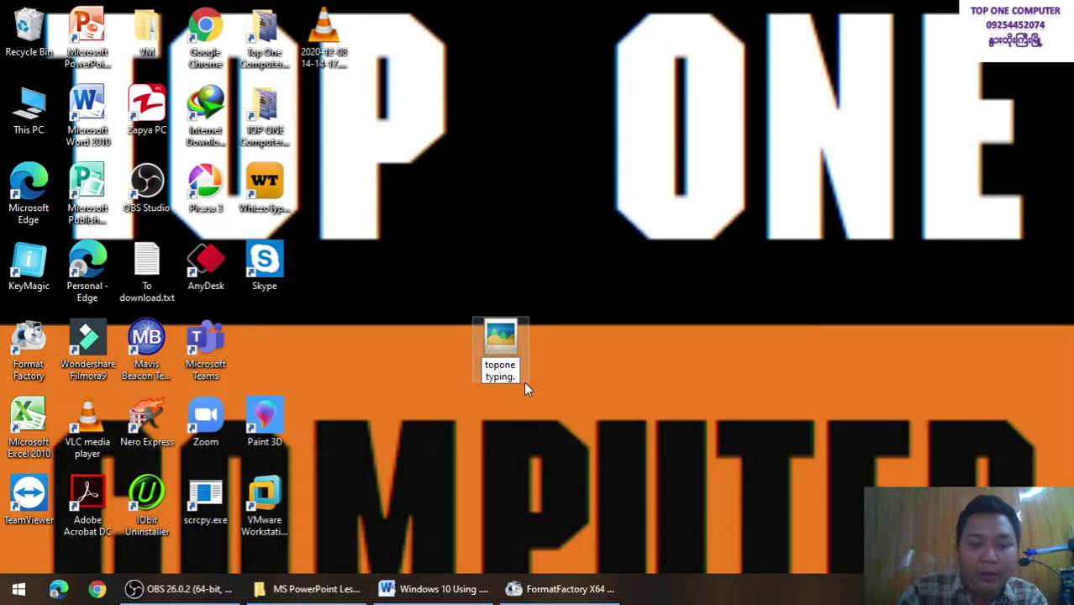
pyautogui.write('p')
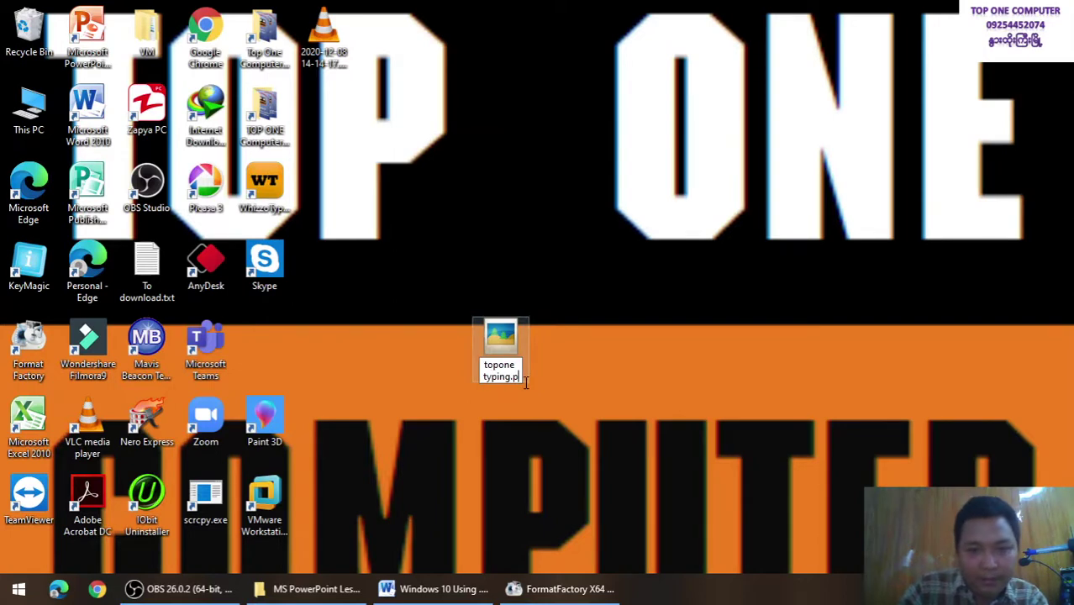
pyautogui.write('ng')
pyautogui.press('Return')
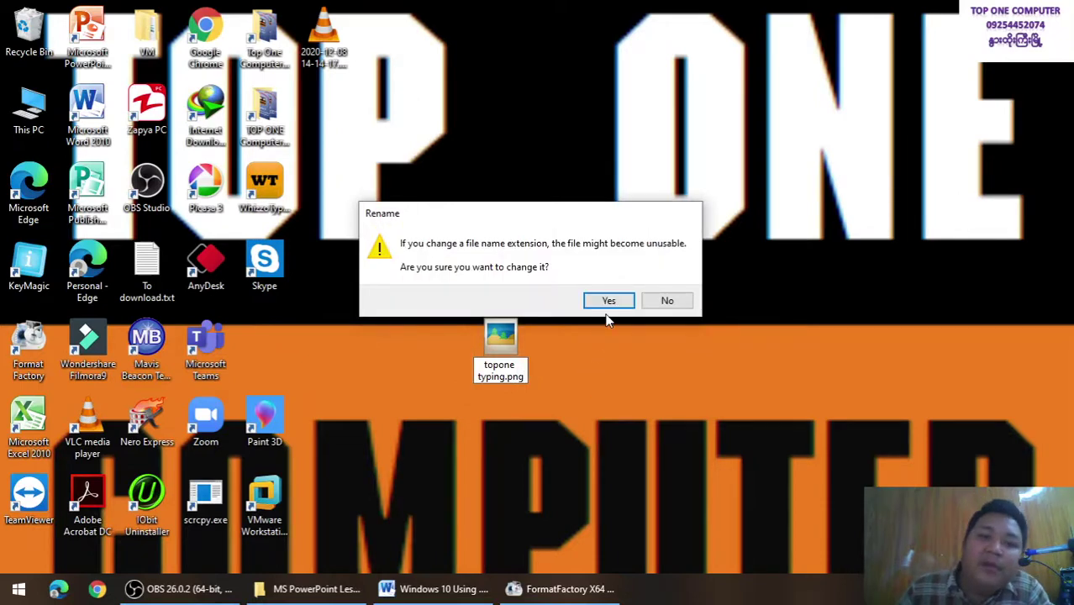
pyautogui.click(606, 301)
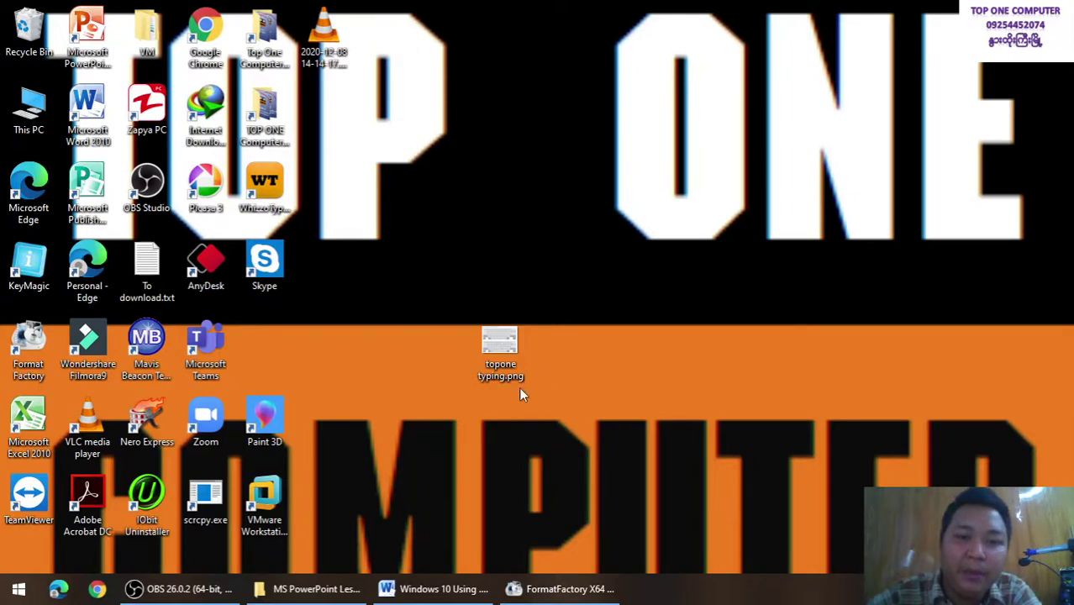
# Step: Open topone typing.png to check the image, close the viewer and refresh the desktop
pyautogui.doubleClick(499, 343)
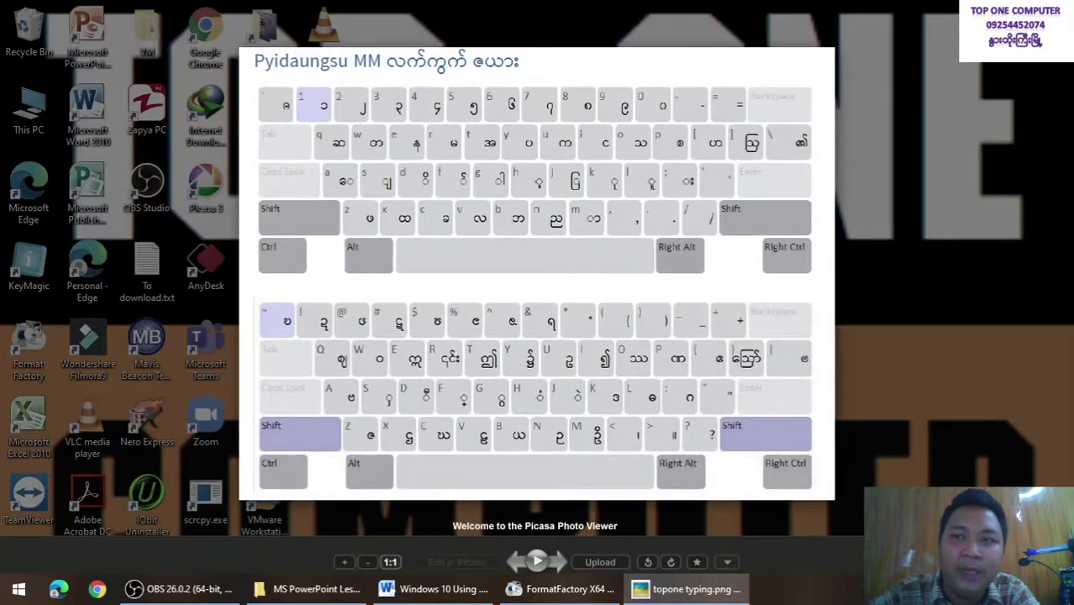
pyautogui.press('Escape')
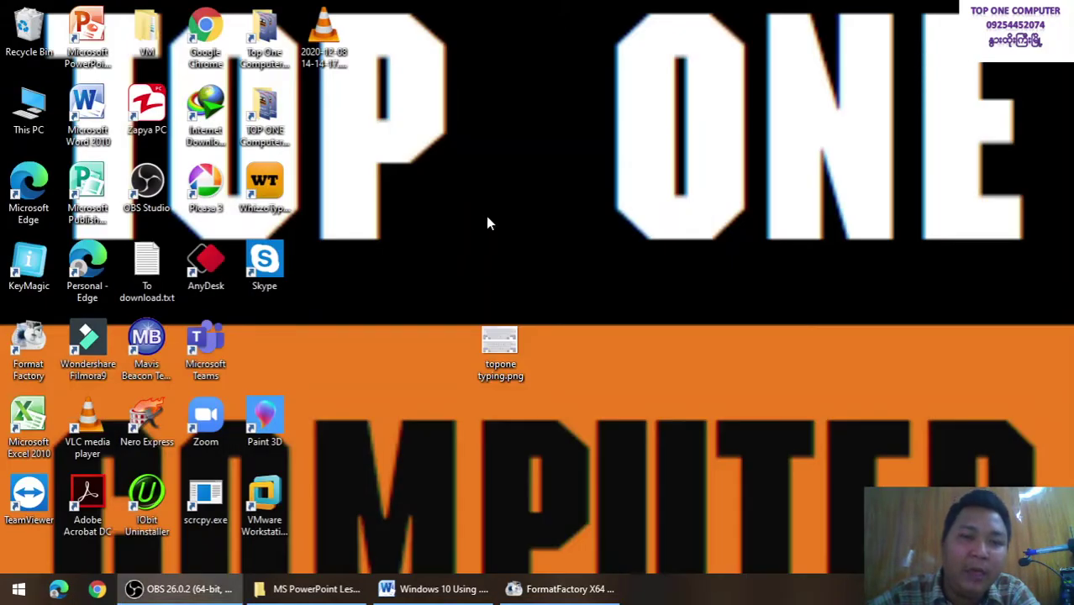
pyautogui.rightClick(486, 216)
pyautogui.click(547, 299)
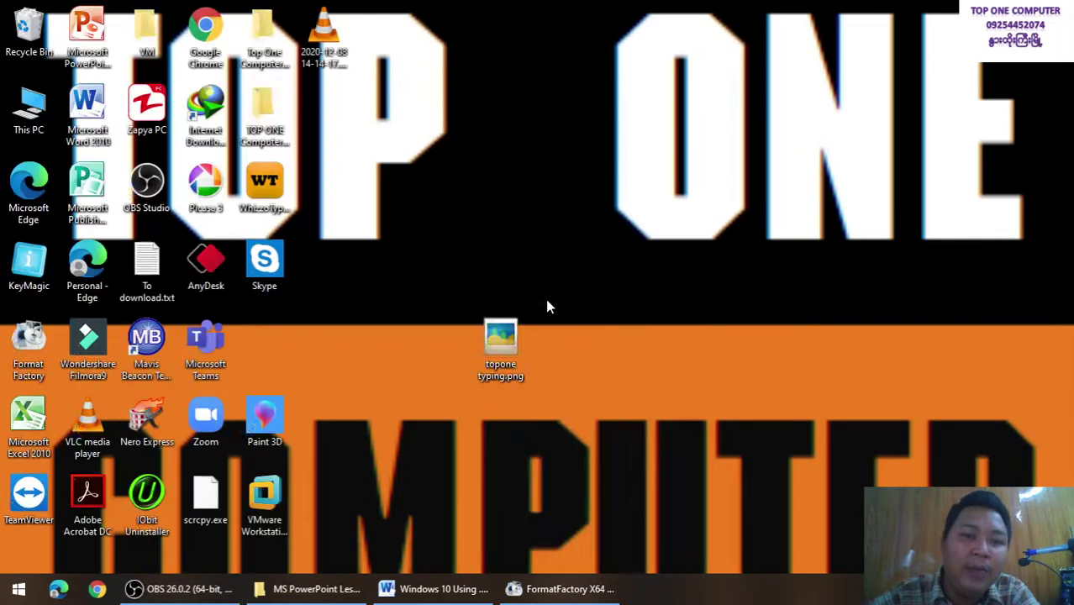
# Step: Move topone typing.png to the free icon slot beneath Microsoft Teams' row neighbour Skype and refresh the desktop
pyautogui.click(514, 345)
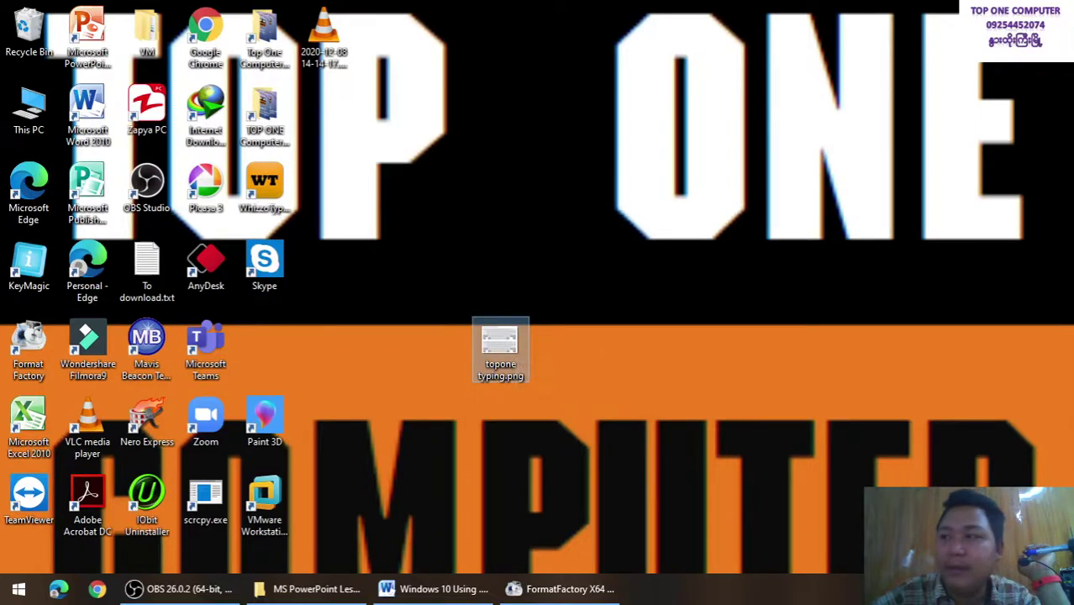
pyautogui.click(179, 589)
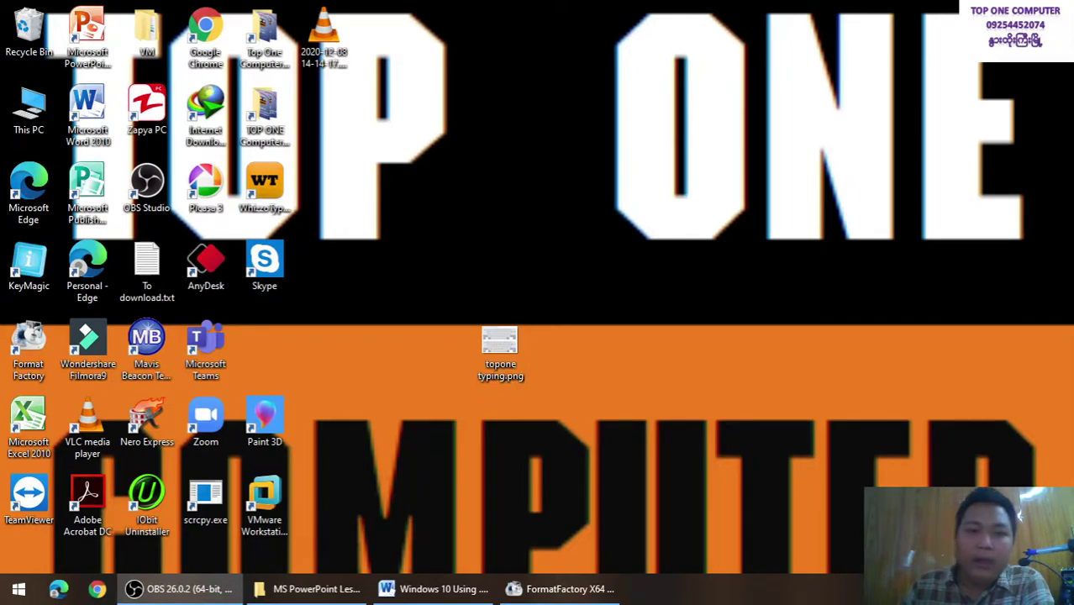
pyautogui.rightClick(507, 181)
pyautogui.click(559, 257)
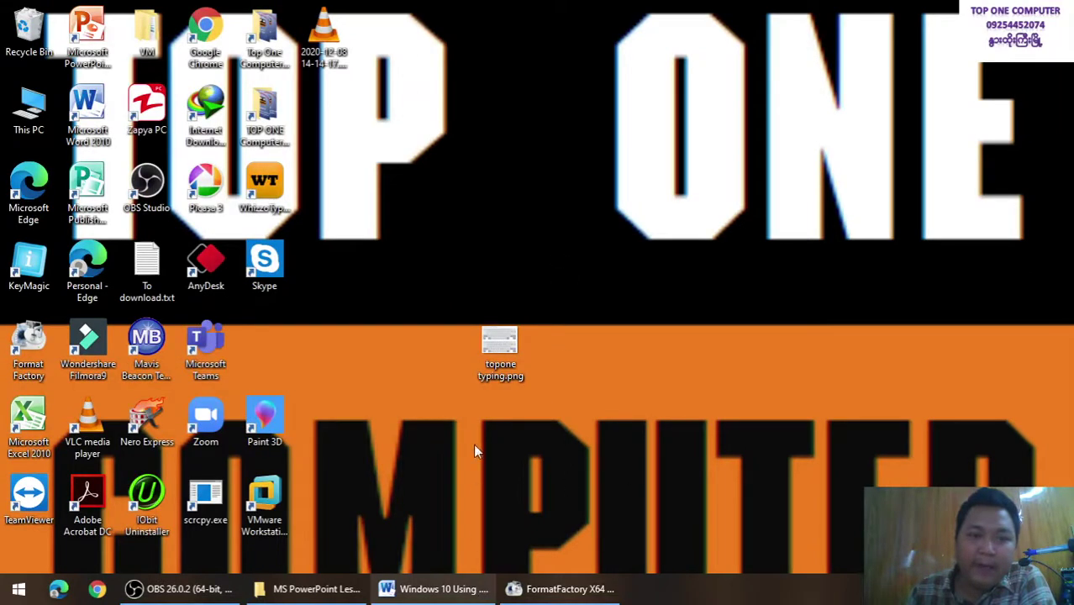
pyautogui.moveTo(506, 361); pyautogui.dragTo(293, 339)
pyautogui.rightClick(389, 181)
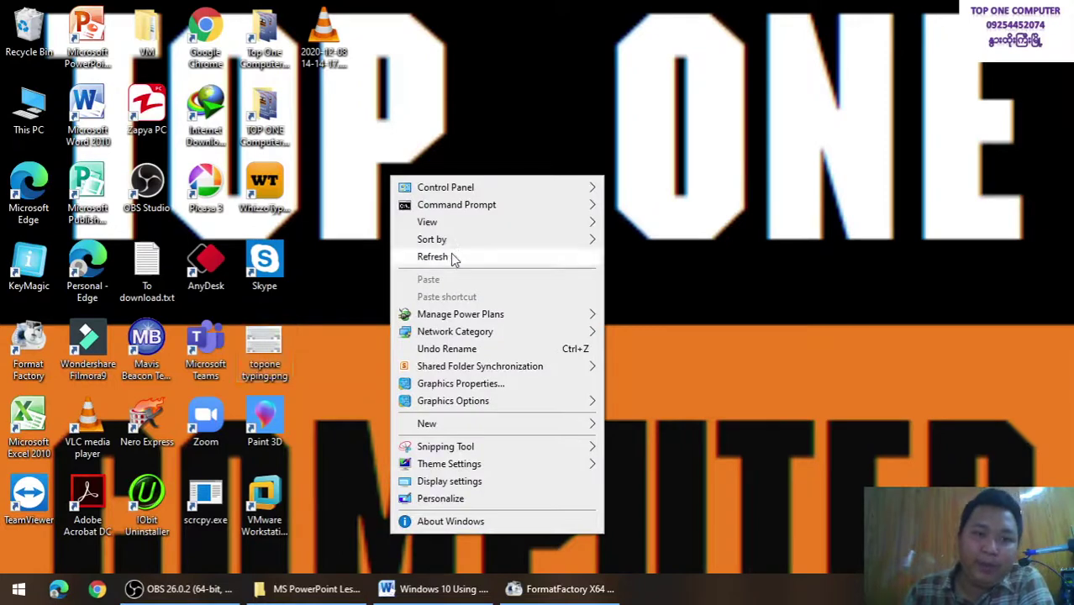
pyautogui.click(452, 256)
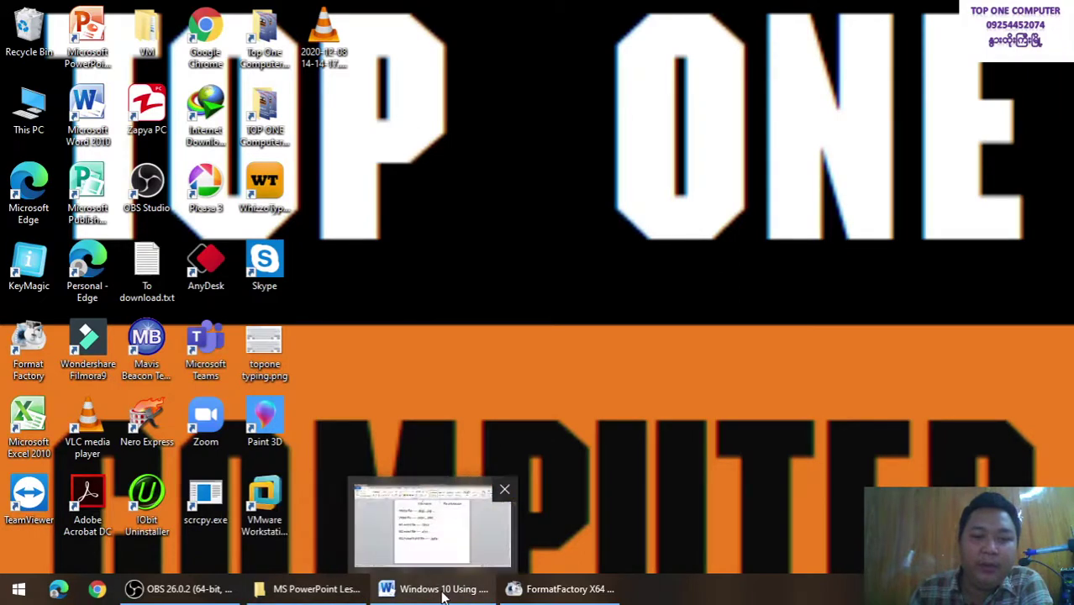
# Step: Switch to the Word document Windows 10 Using .docx and highlight the topic line "File extension and file format" in yellow
pyautogui.click(469, 593)
pyautogui.scroll(10, 485, 434)
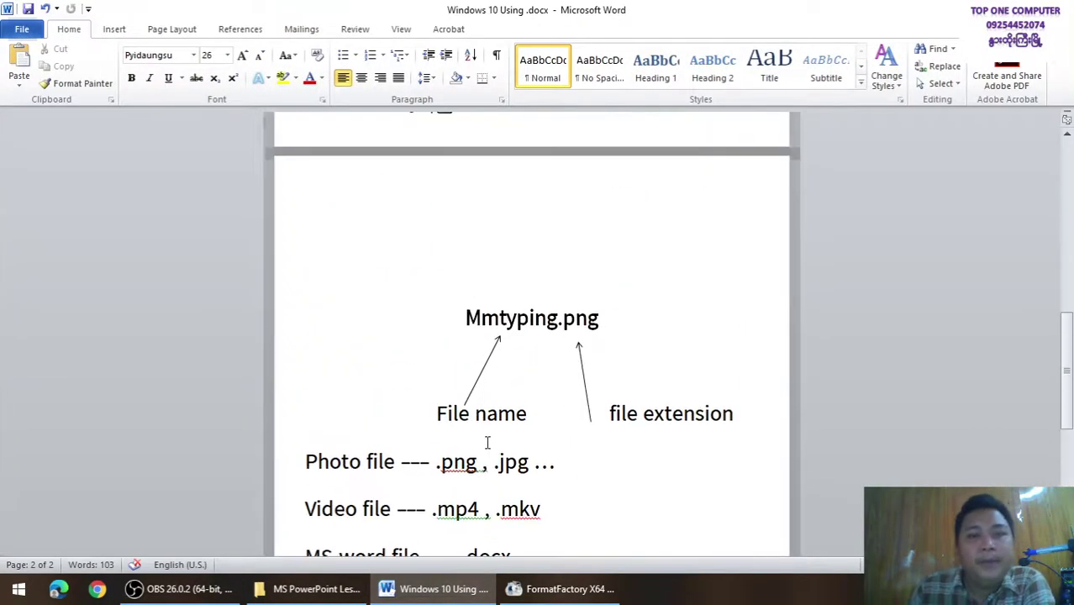
pyautogui.scroll(1, 487, 455)
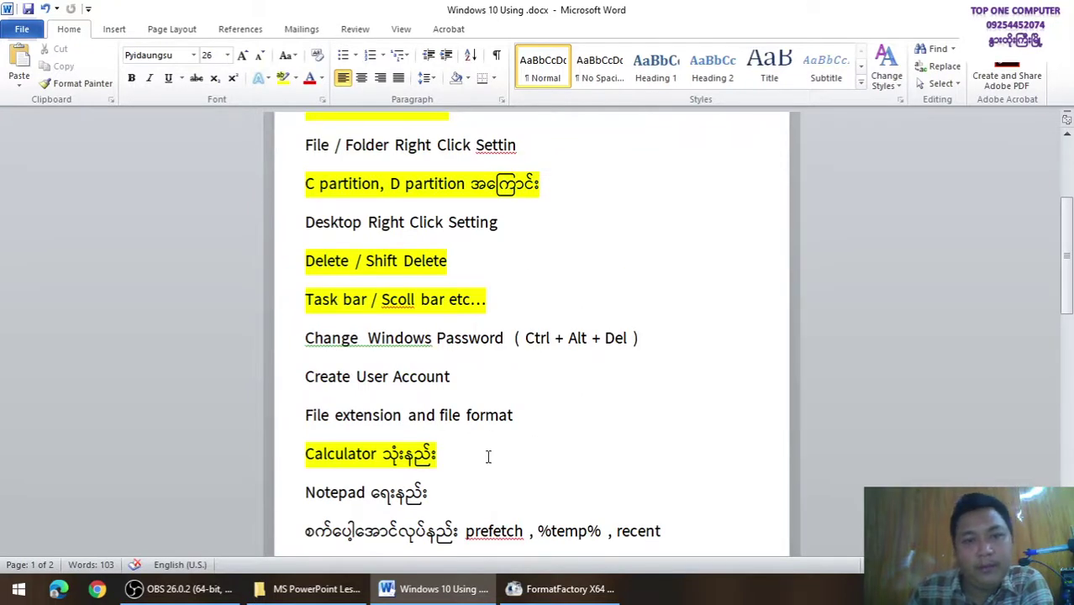
pyautogui.click(283, 77)
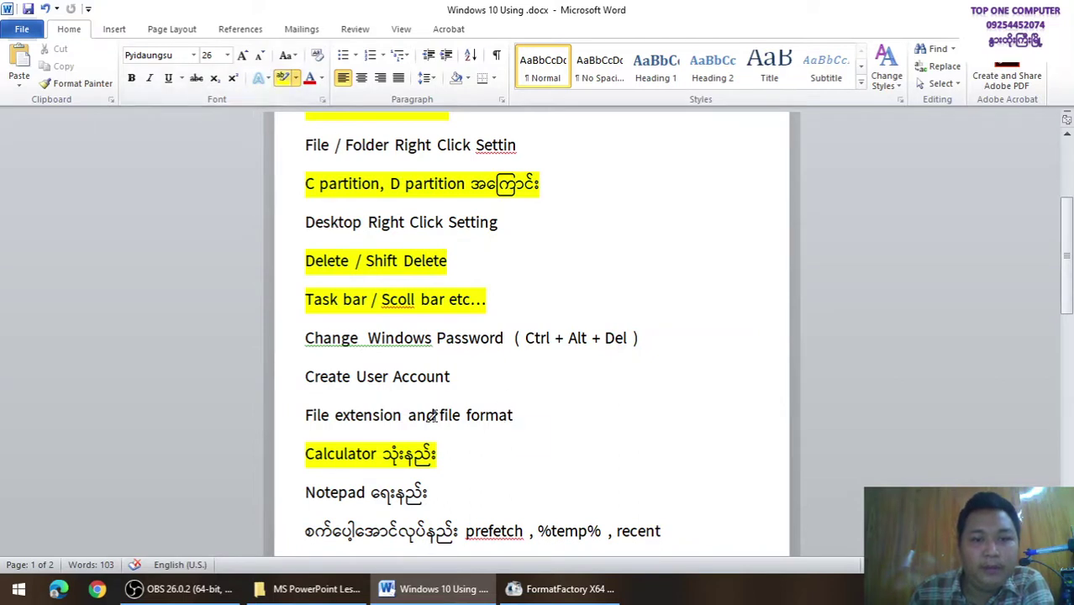
pyautogui.click(300, 415)
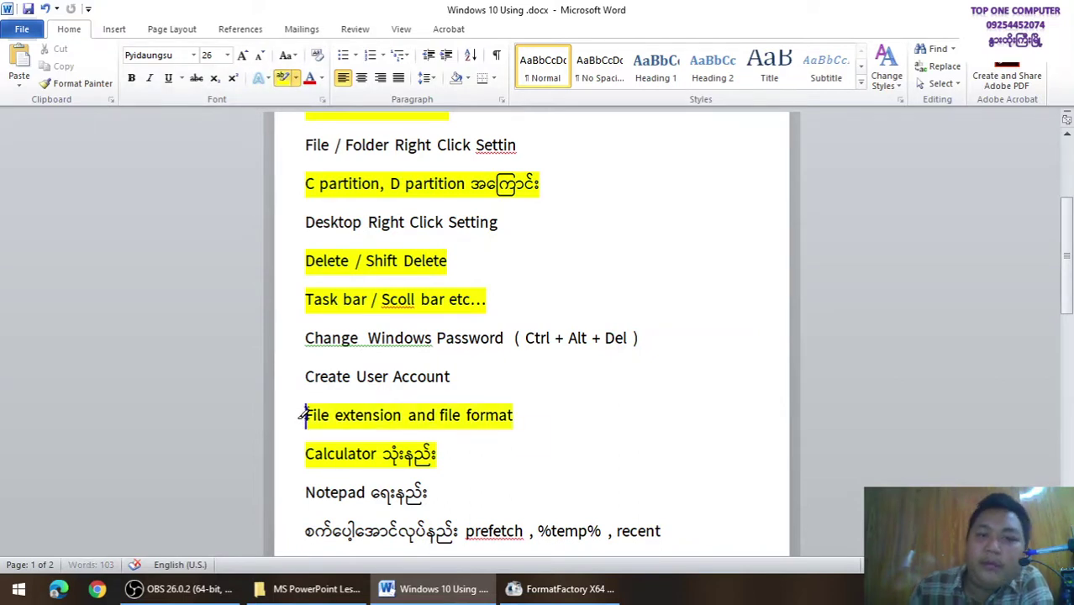
pyautogui.click(303, 416)
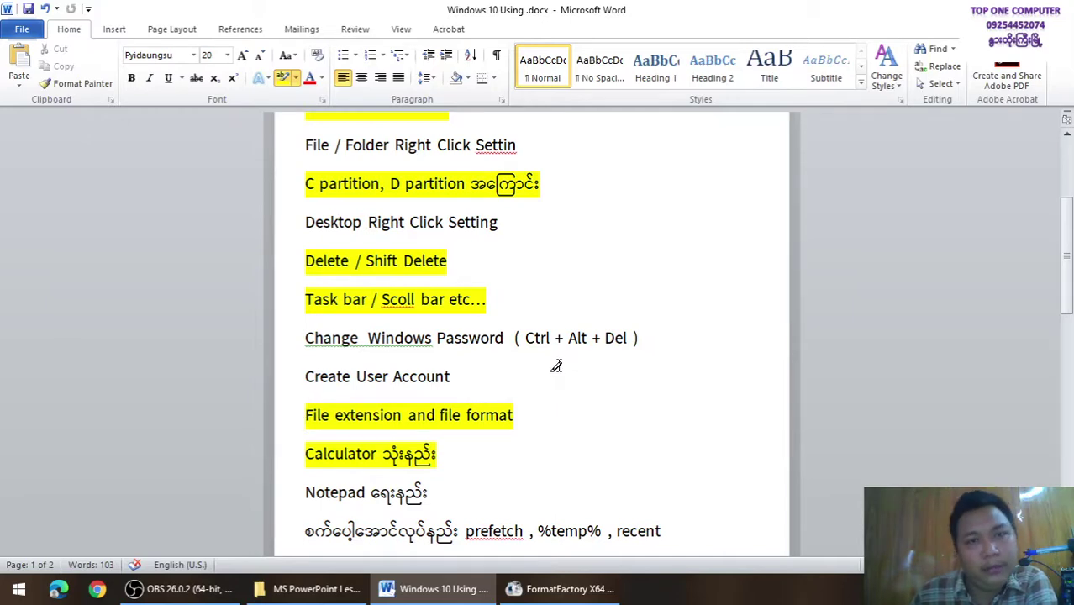
# Step: Switch to the File Explorer window showing the MS PowerPoint Lessons folder and refresh its contents
pyautogui.press('super+d')
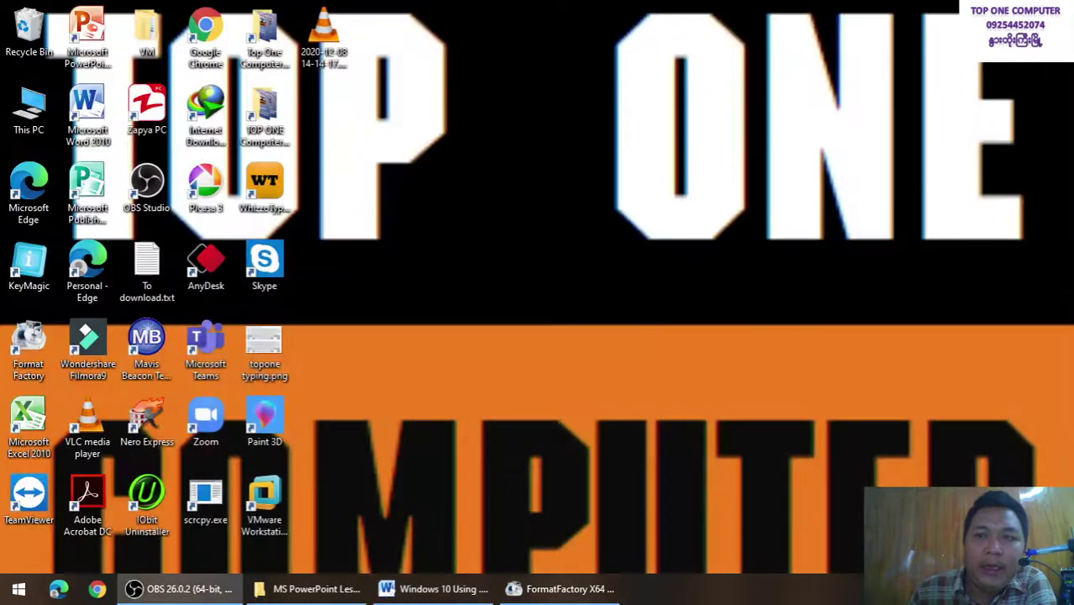
pyautogui.click(341, 591)
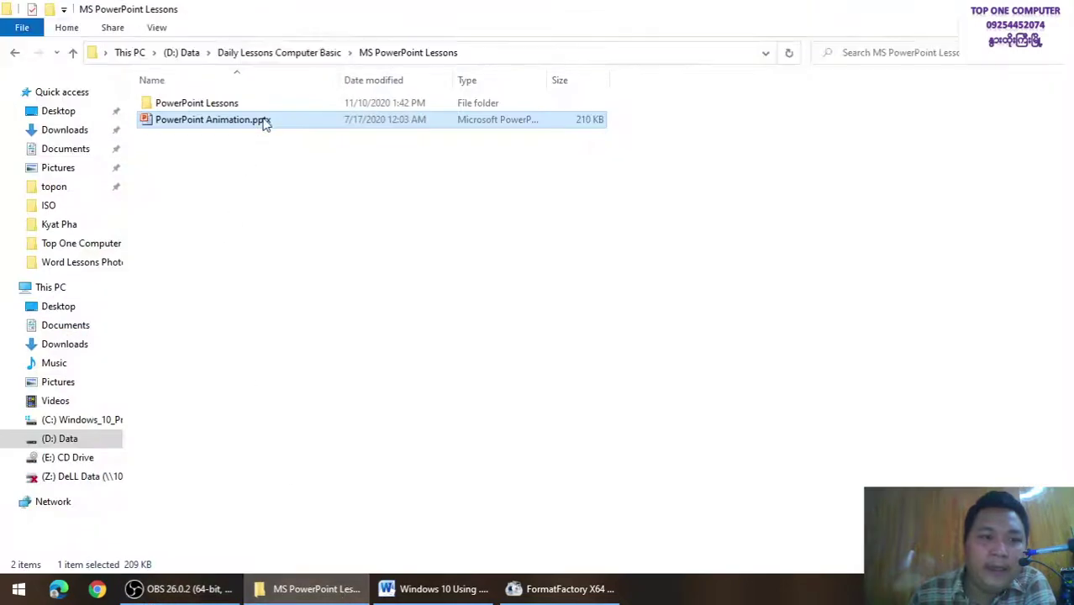
pyautogui.click(187, 135)
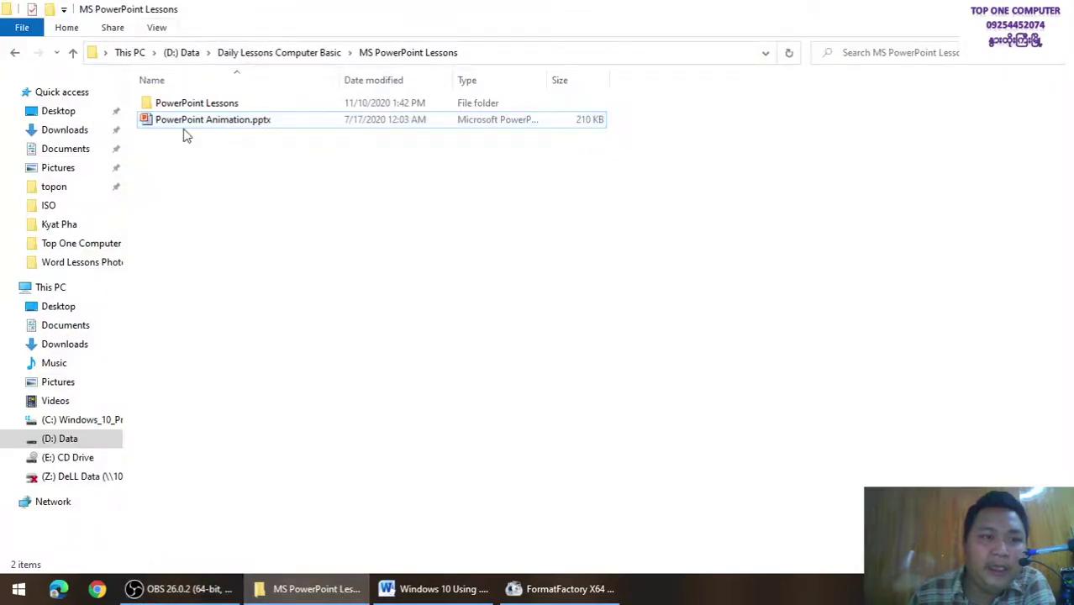
pyautogui.rightClick(228, 223)
pyautogui.click(267, 307)
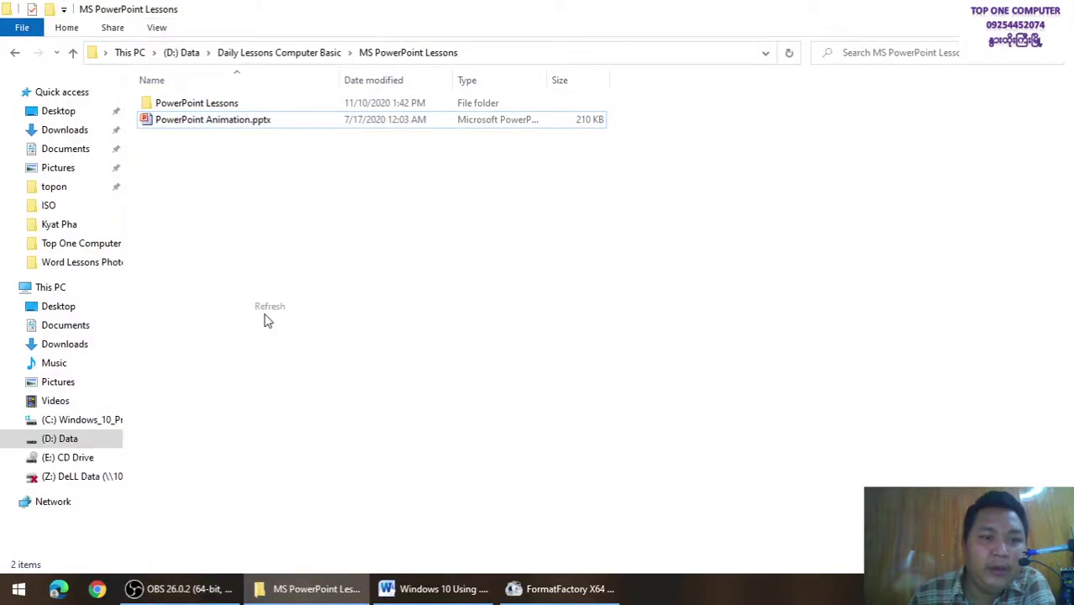
# Step: Turn the display of file name extensions off and back on to compare how the PowerPoint file's name is shown
pyautogui.doubleClick(157, 28)
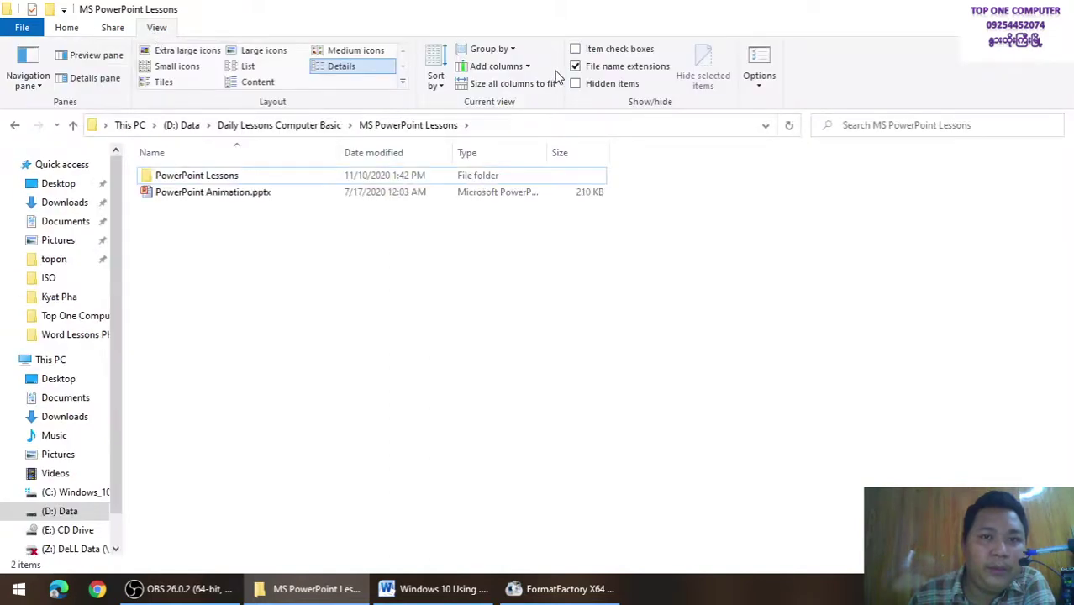
pyautogui.click(576, 68)
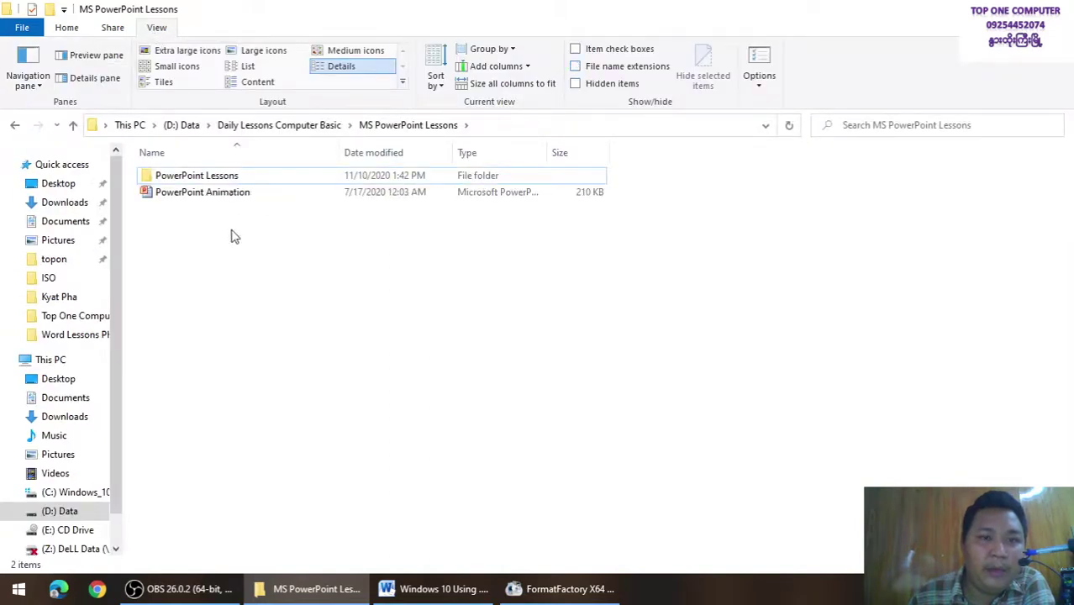
pyautogui.click(277, 178)
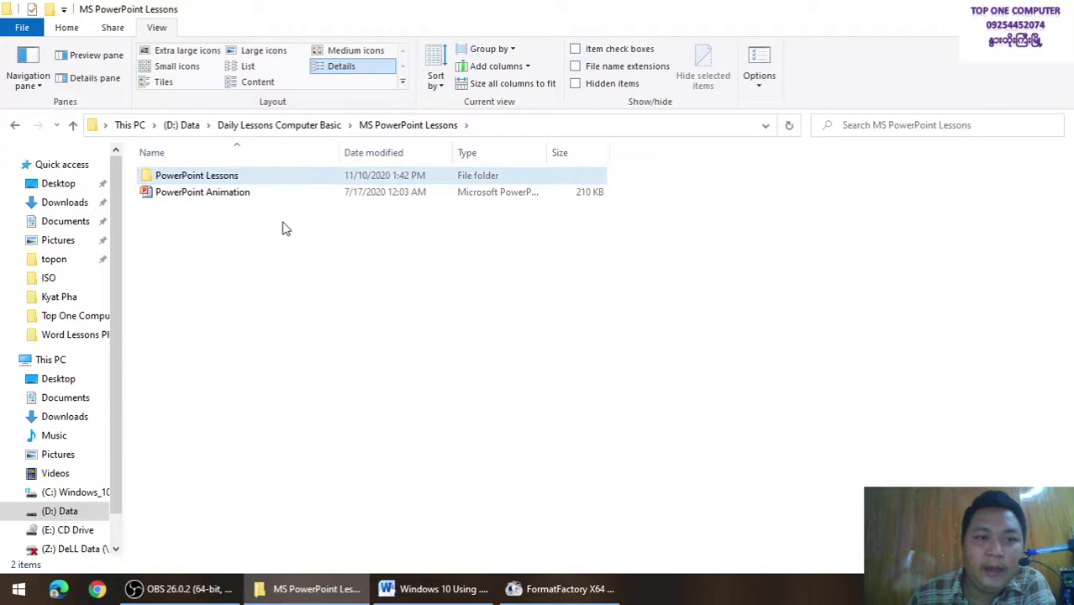
pyautogui.click(235, 217)
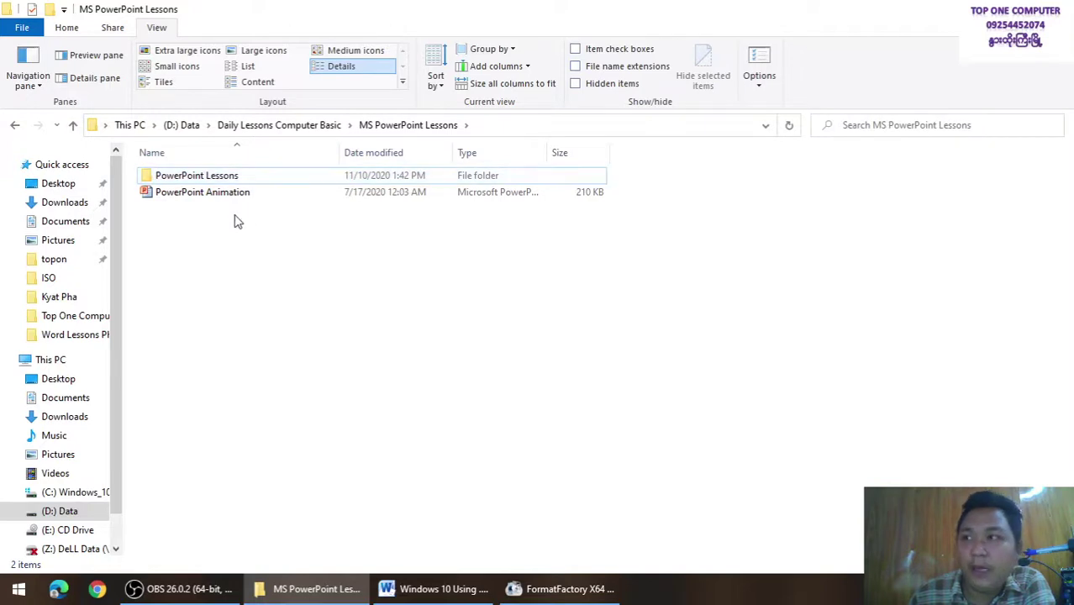
pyautogui.click(577, 67)
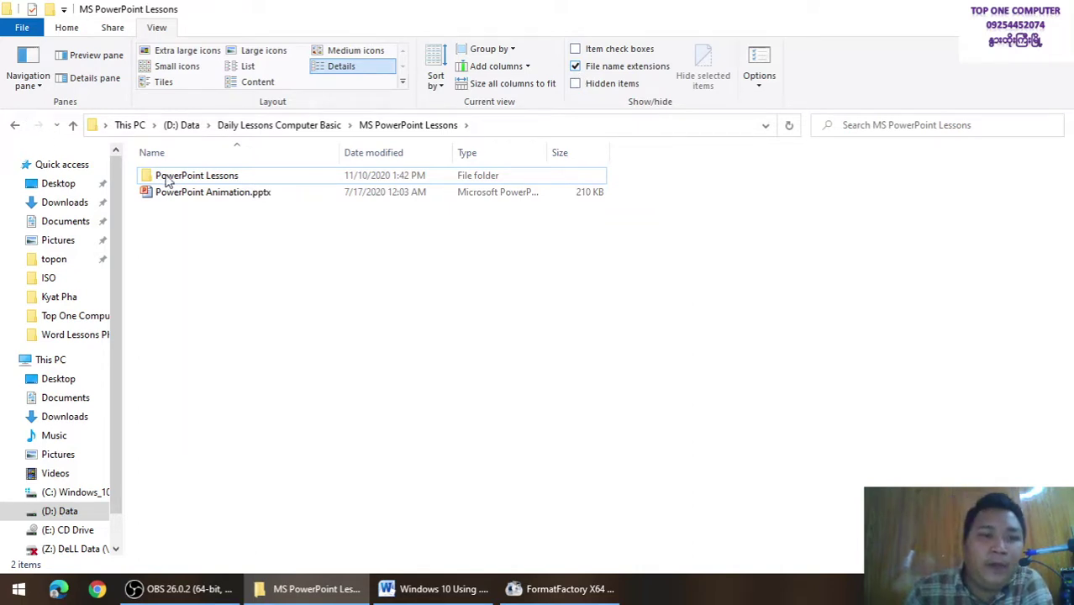
# Step: Open the PowerPoint Lessons subfolder and widen the Name column to show the full file names with their extensions
pyautogui.click(201, 178)
pyautogui.doubleClick(201, 178)
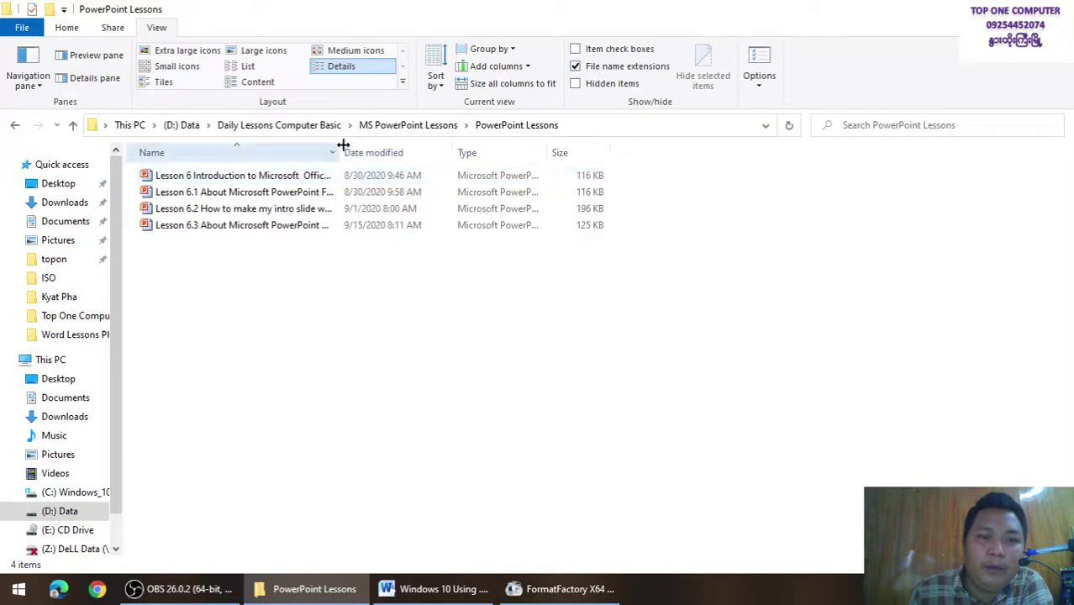
pyautogui.moveTo(343, 153); pyautogui.dragTo(461, 156)
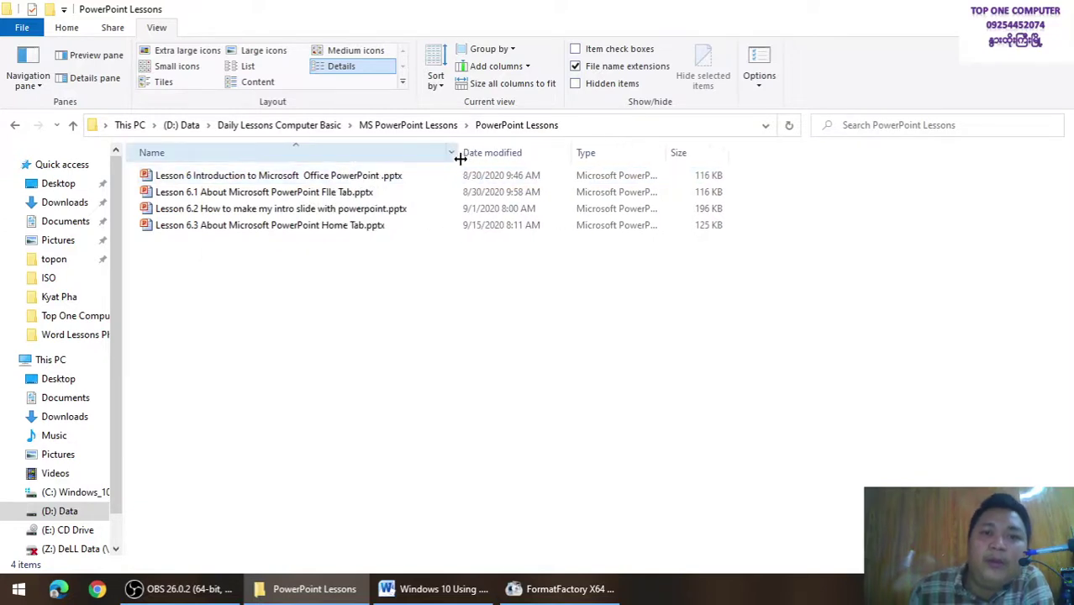
pyautogui.click(420, 192)
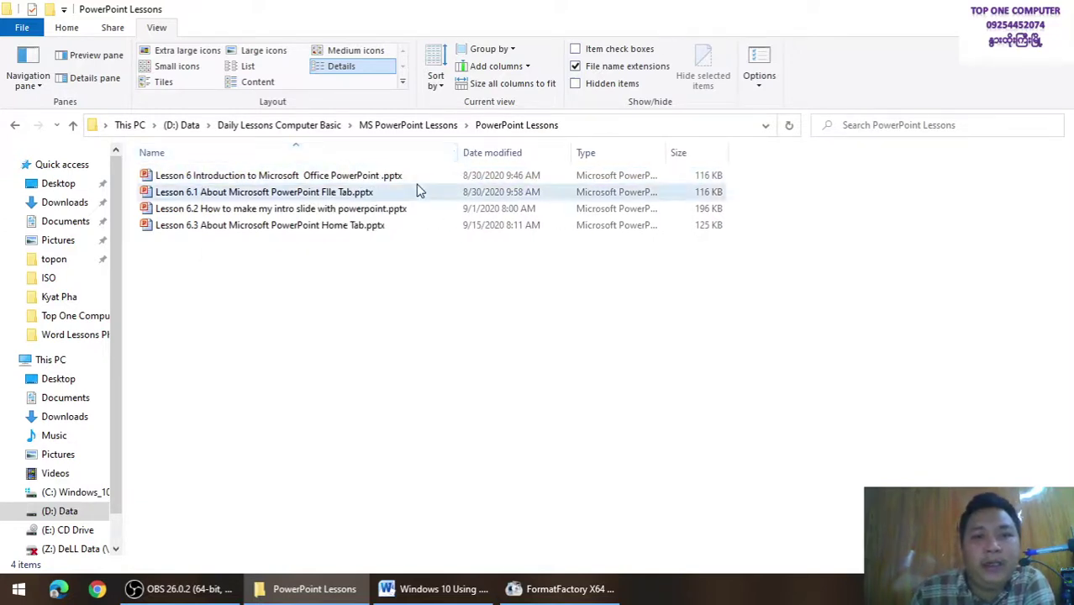
# Step: Go back to Daily Lessons Computer Basic and open the Professional A+ Videos folder in a maximized window
pyautogui.click(16, 127)
pyautogui.click(16, 127)
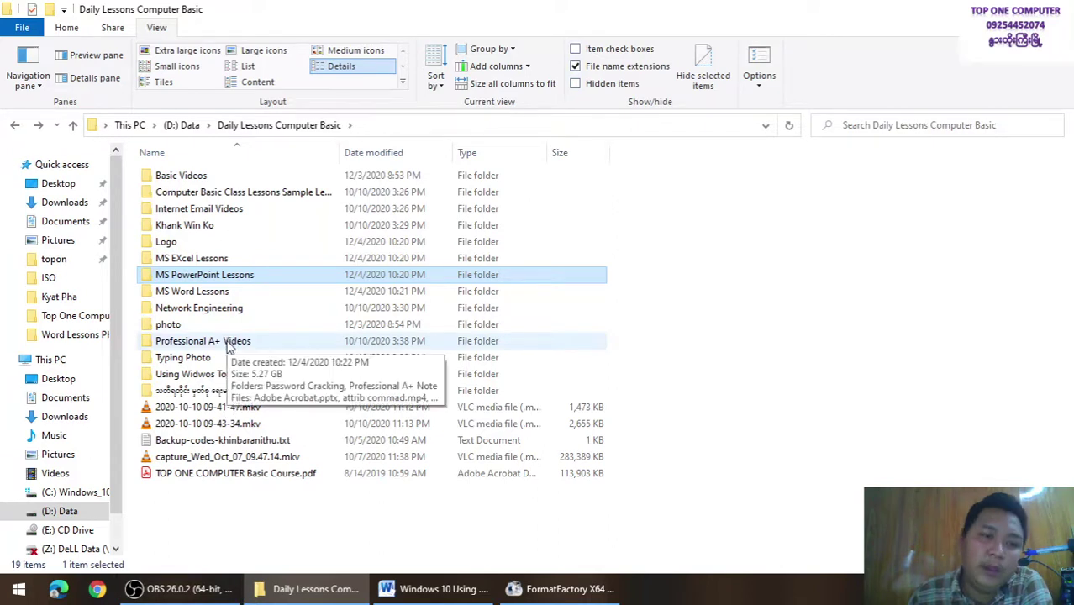
pyautogui.doubleClick(229, 342)
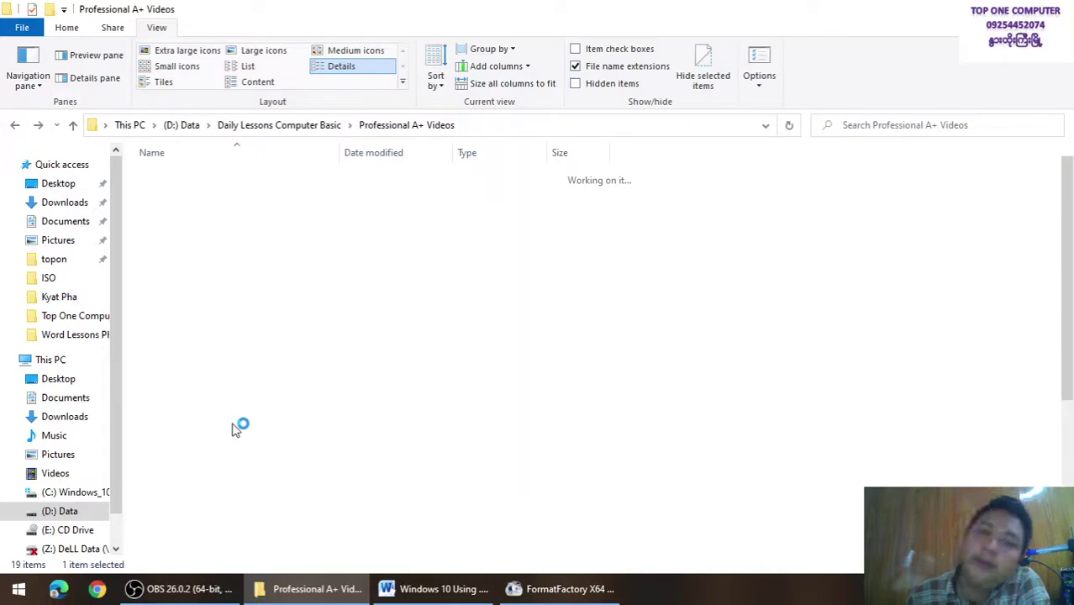
pyautogui.doubleClick(314, 5)
pyautogui.doubleClick(334, 7)
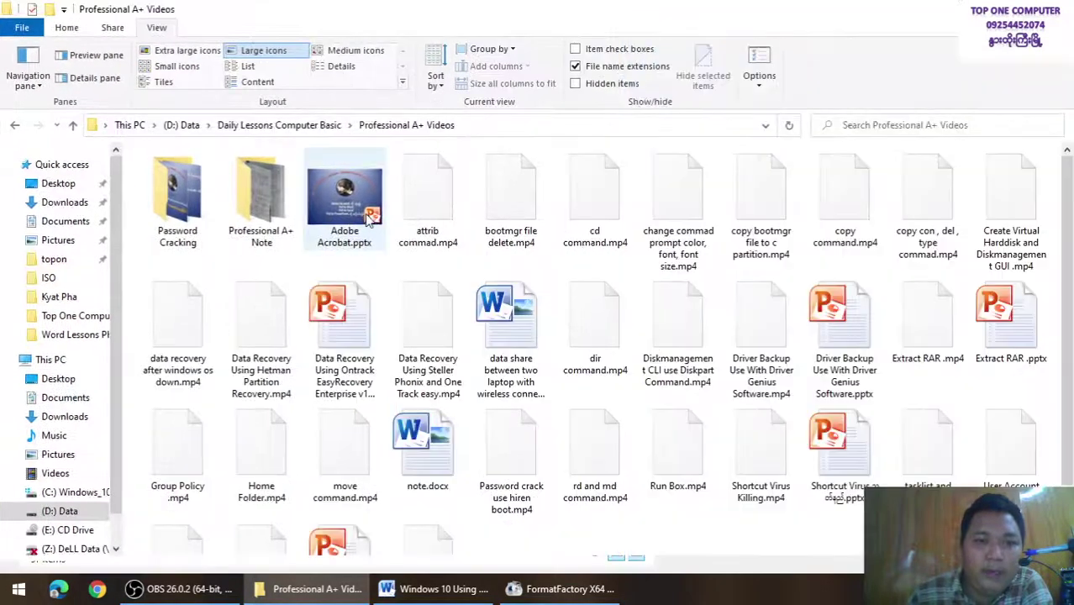
# Step: Check the extensions of Adobe Acrobat.pptx and the Word file on sharing data between two laptops, keeping the Word file's name unchanged
pyautogui.click(364, 195)
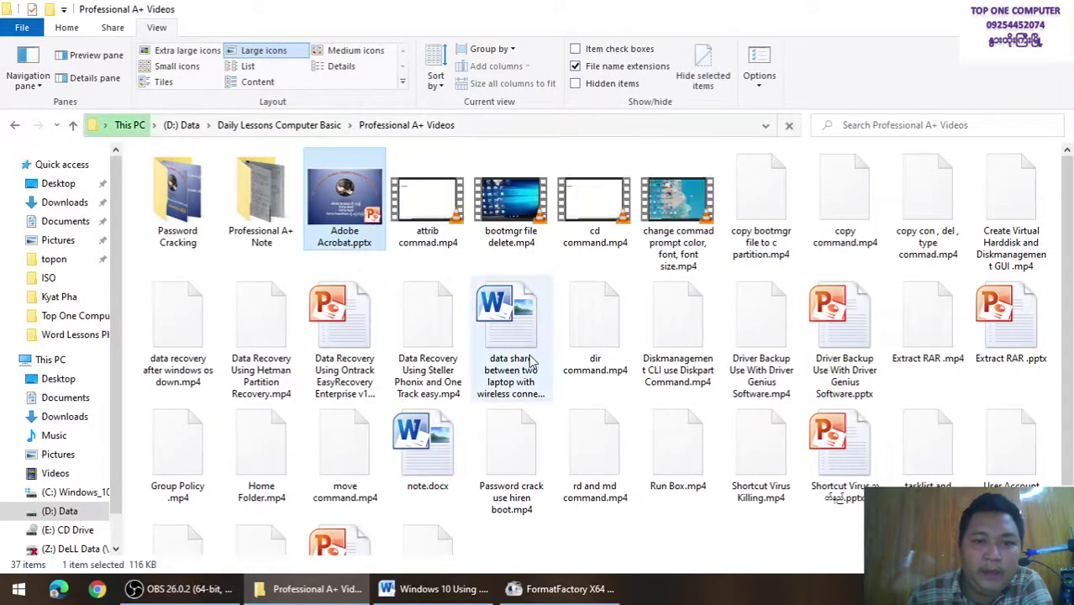
pyautogui.click(518, 385)
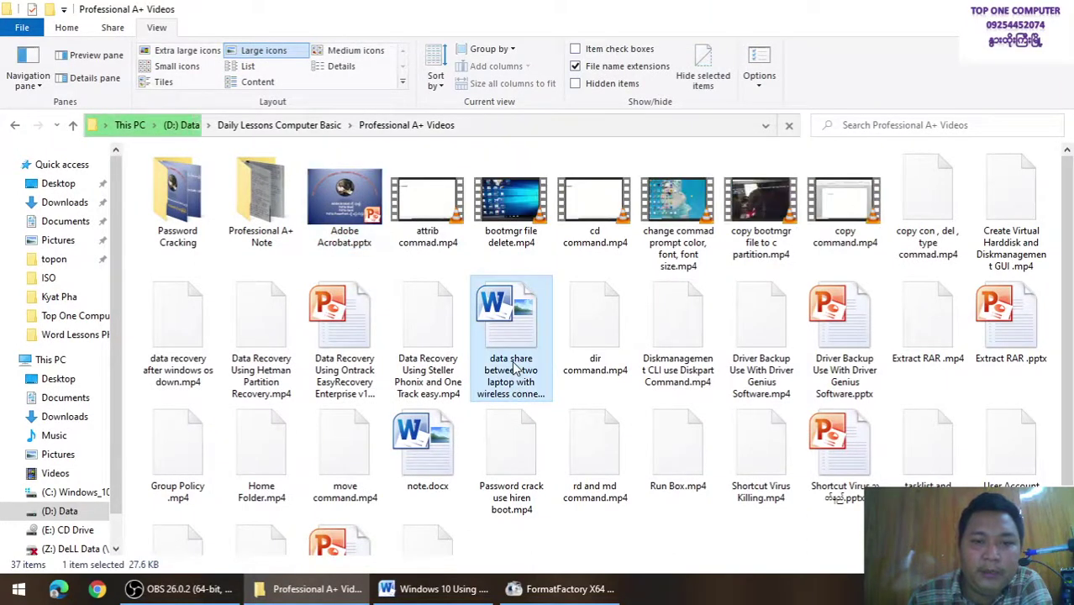
pyautogui.rightClick(516, 385)
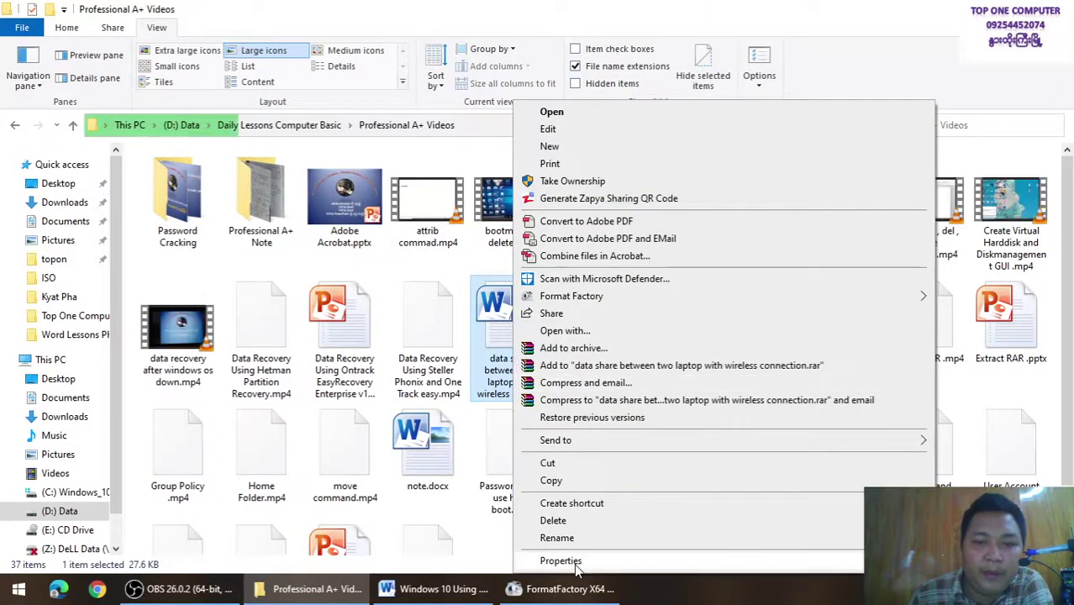
pyautogui.click(558, 538)
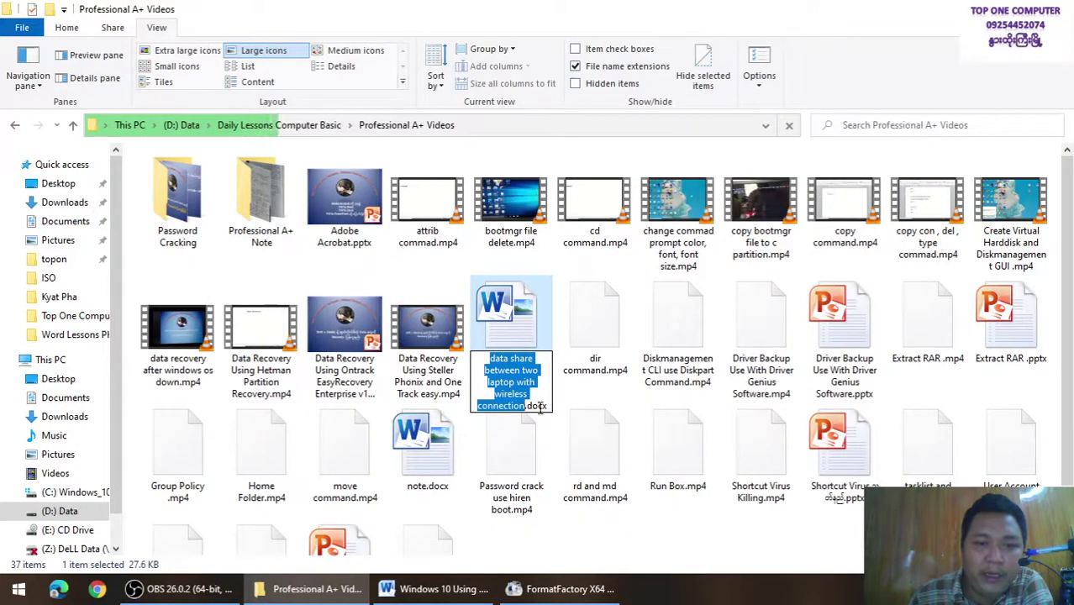
pyautogui.press('Return')
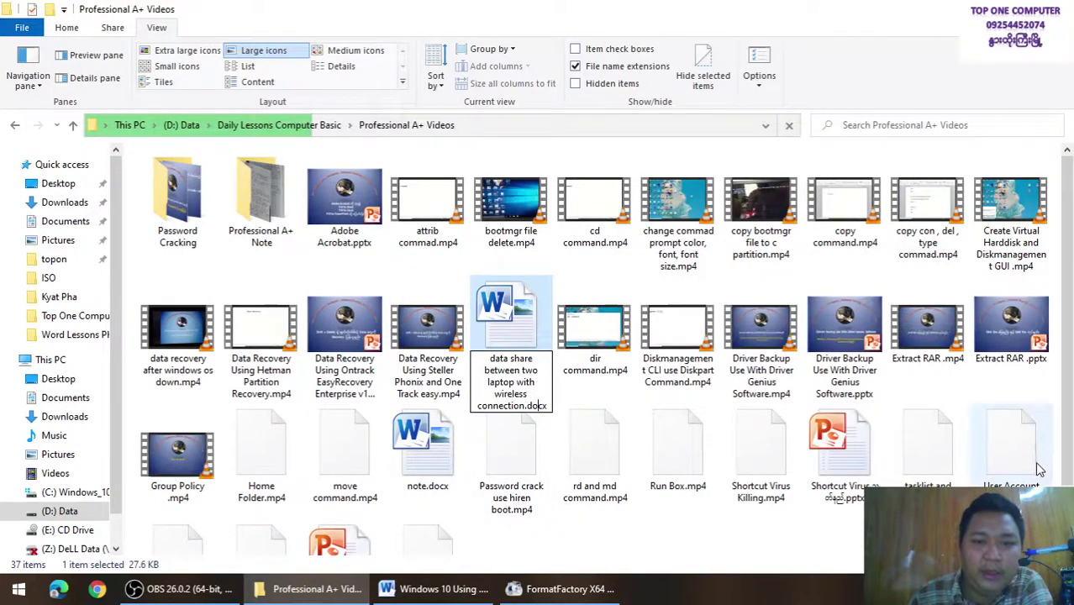
pyautogui.click(915, 72)
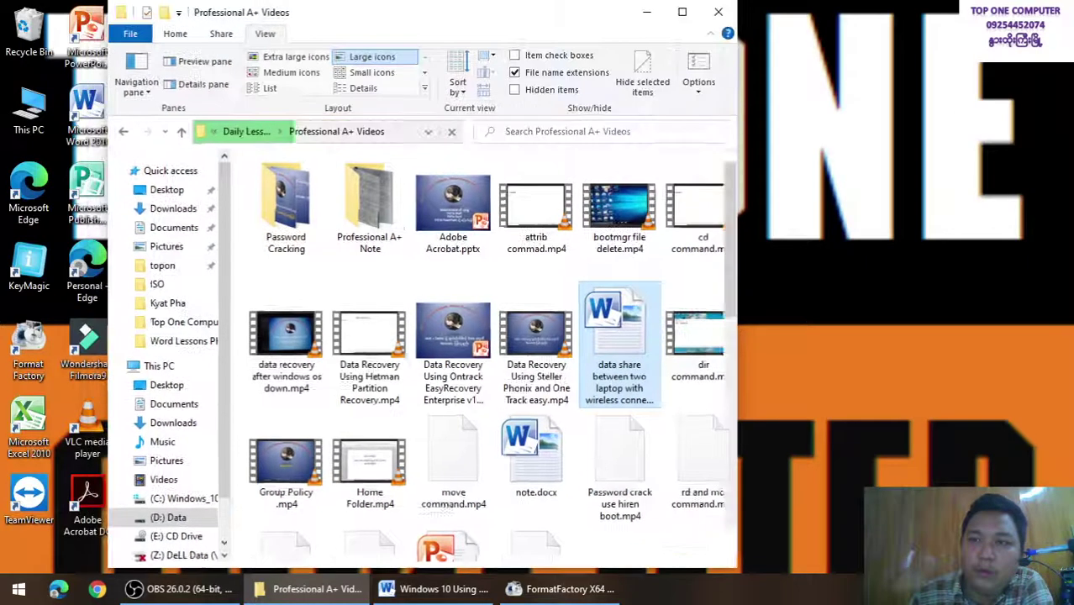
# Step: Close the Professional A+ Videos window and return to the topic list in Windows 10 Using .docx
pyautogui.doubleClick(777, 10)
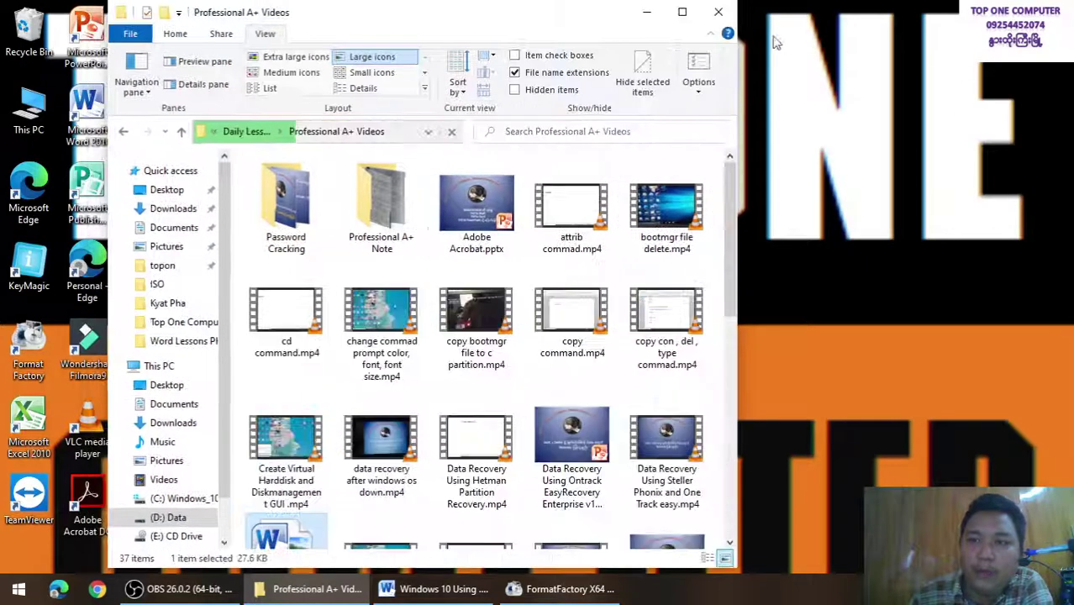
pyautogui.click(719, 12)
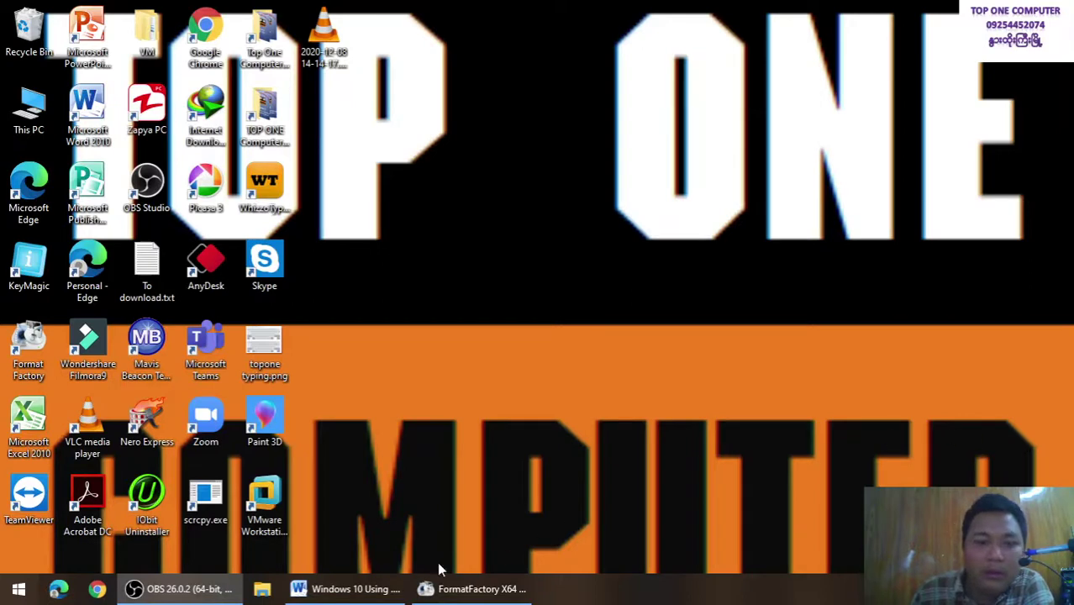
pyautogui.click(391, 588)
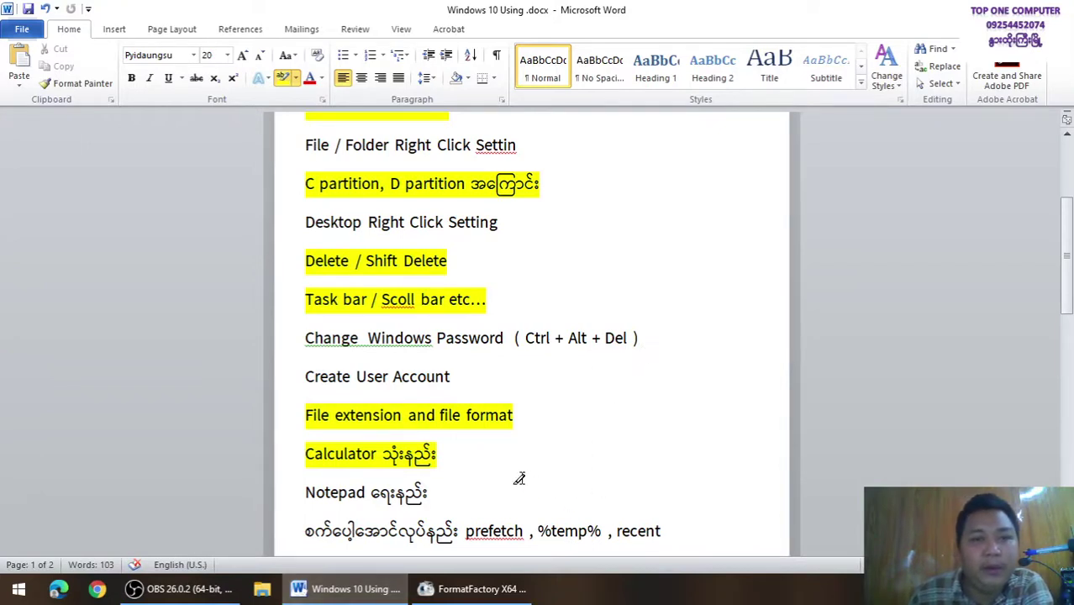
pyautogui.scroll(5, 519, 479)
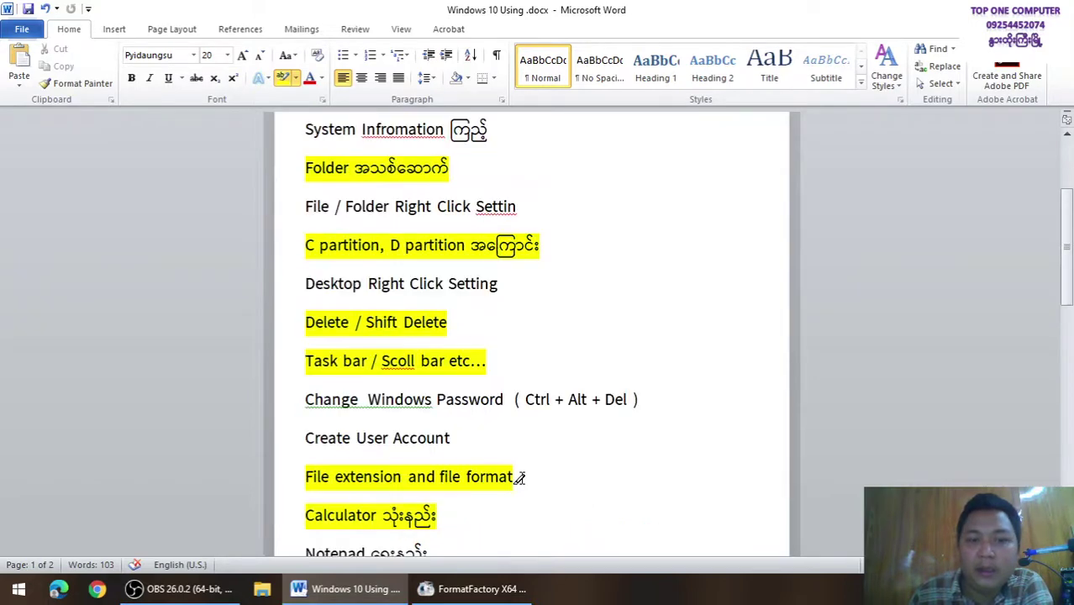